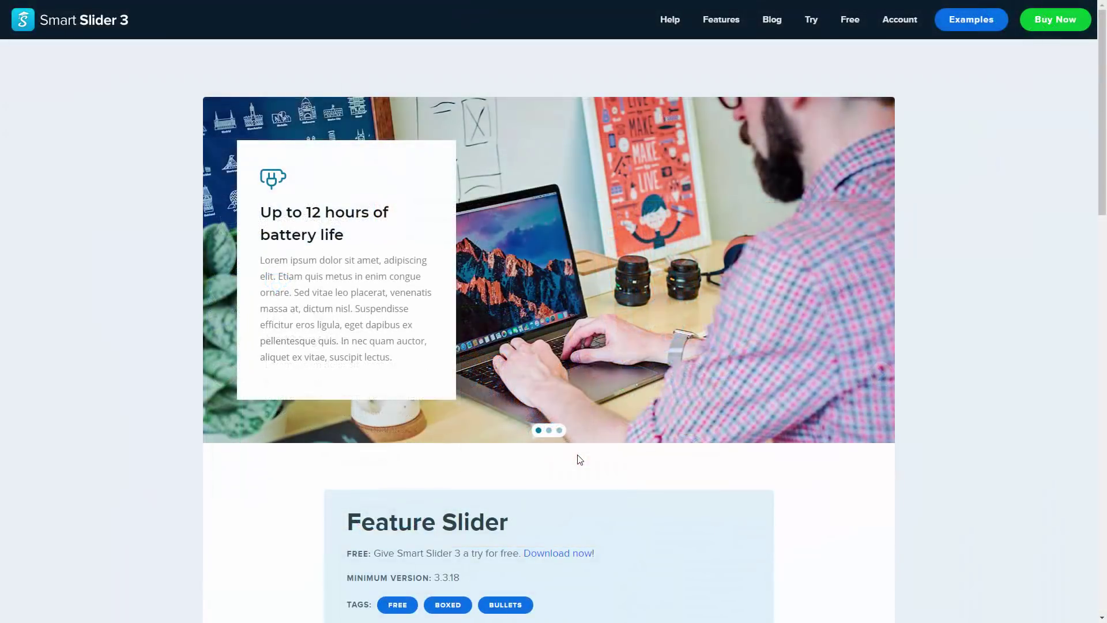
# Step: Step through the Feature Slider demo's second and third slides using its bullets
pyautogui.click(548, 430)
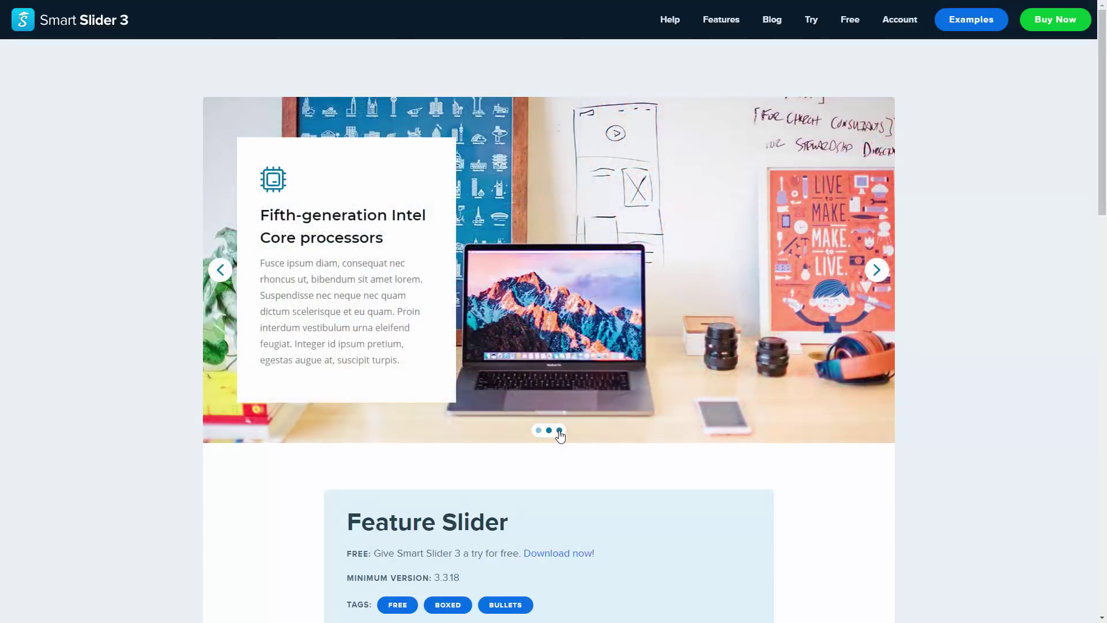
pyautogui.click(559, 432)
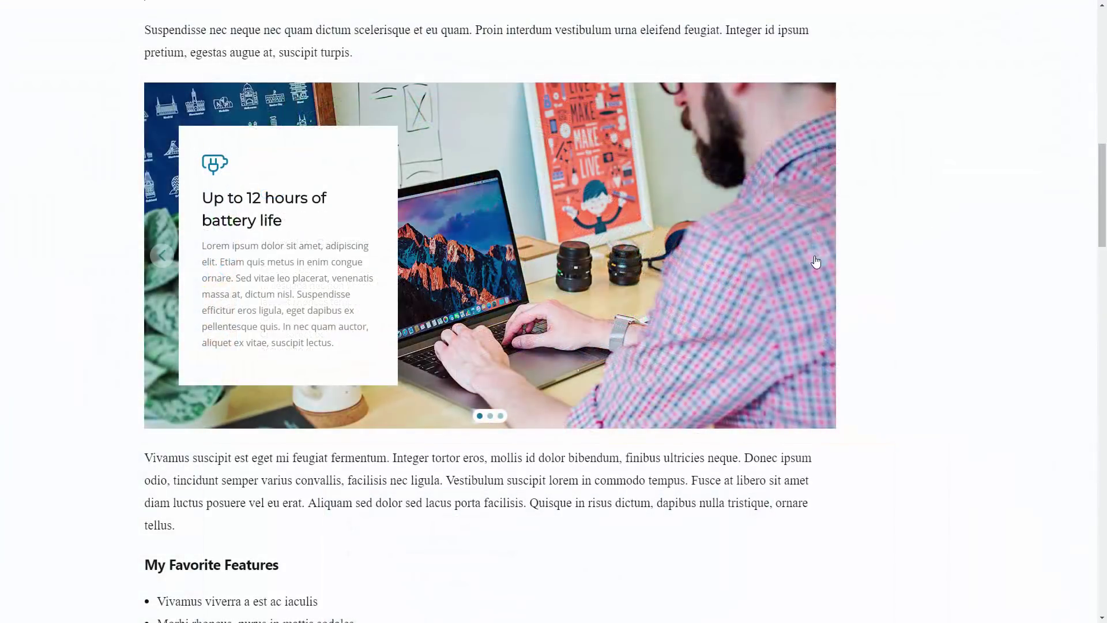
pyautogui.click(812, 266)
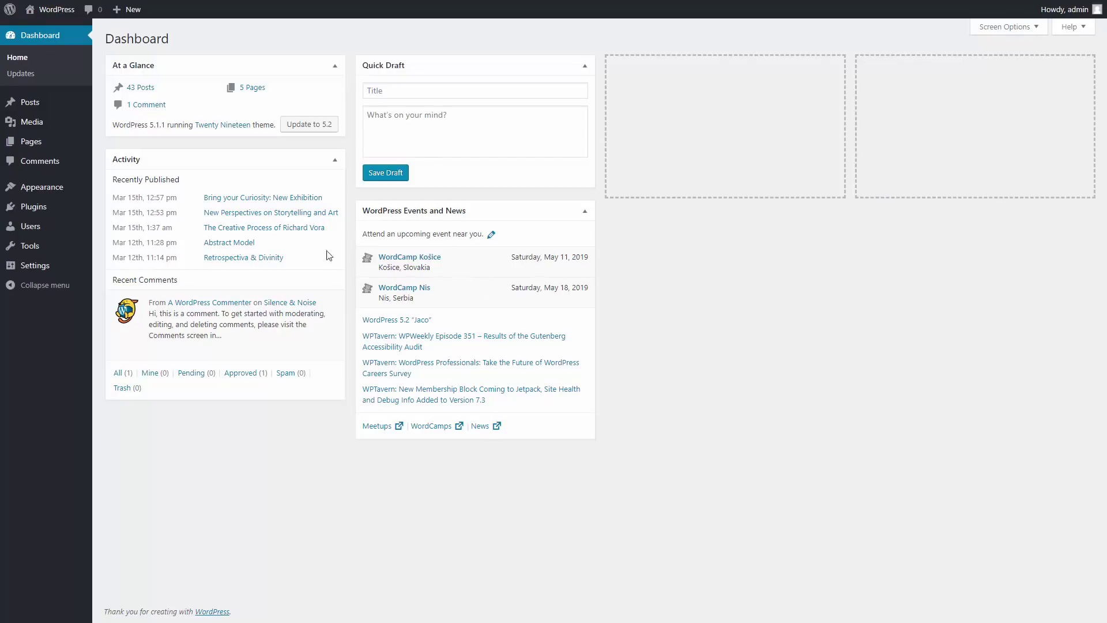
# Step: Search the plugin directory for 'smart slider', then install and activate Smart Slider 3
pyautogui.moveTo(75, 210)
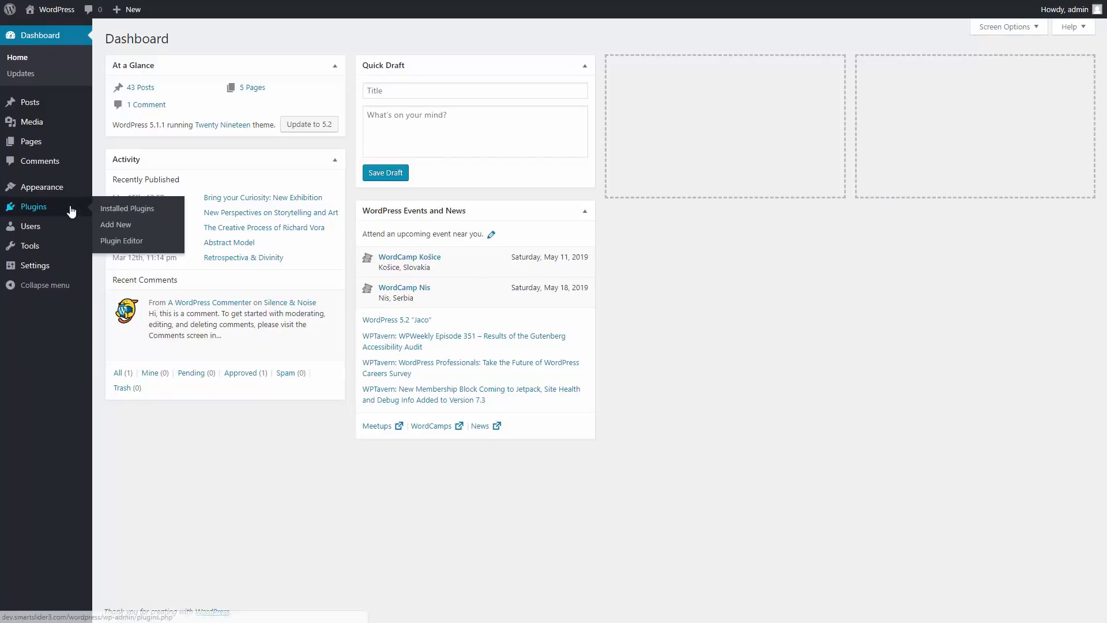
pyautogui.click(115, 226)
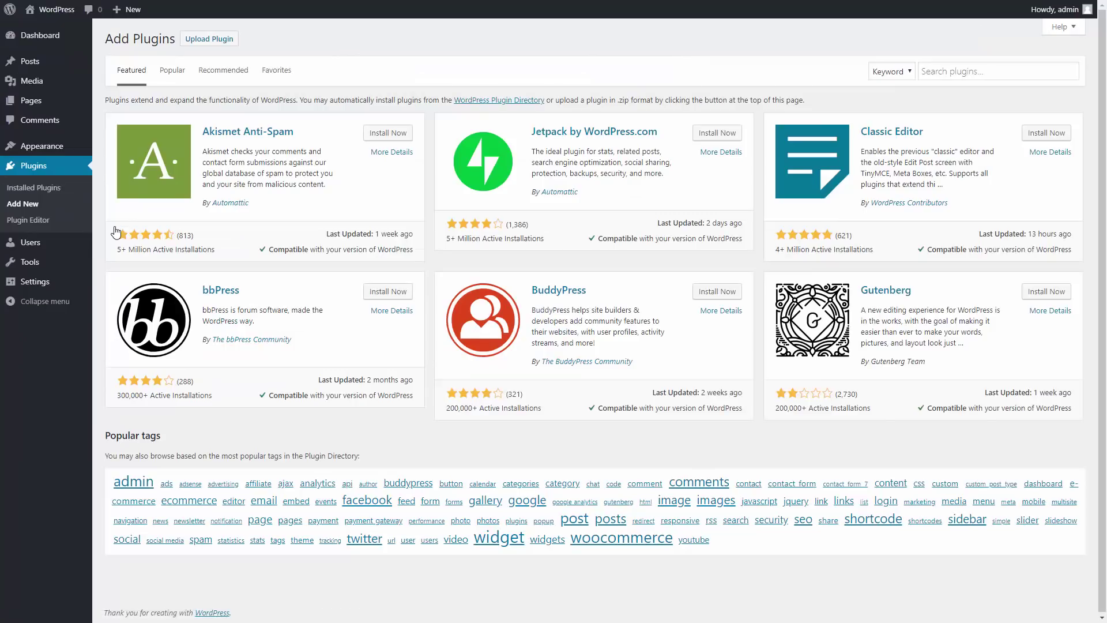
pyautogui.click(923, 74)
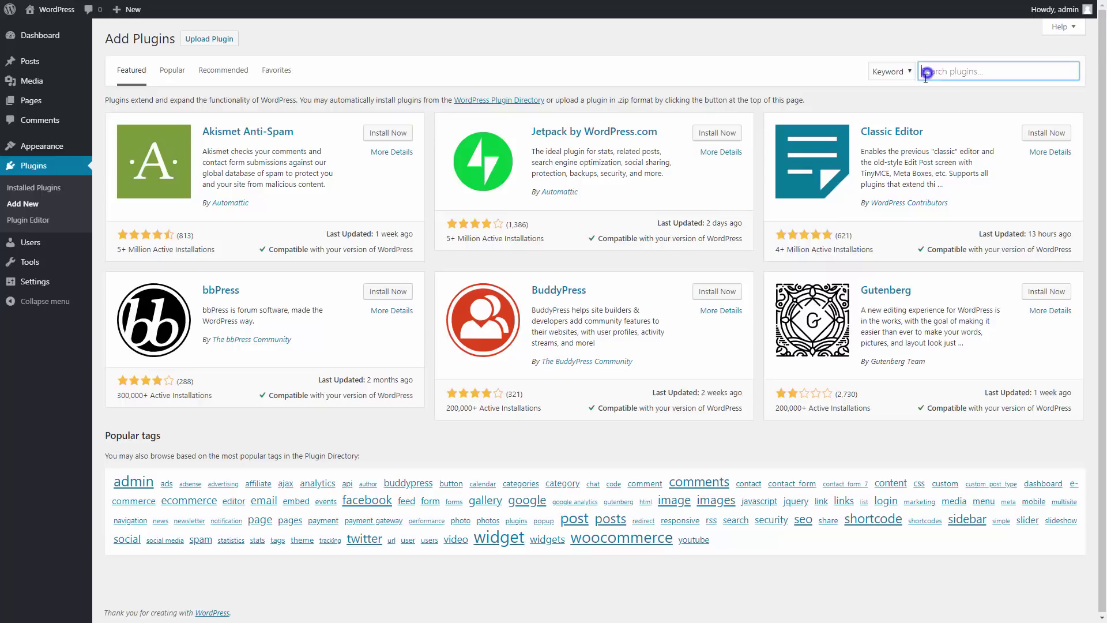
pyautogui.write('smart slider')
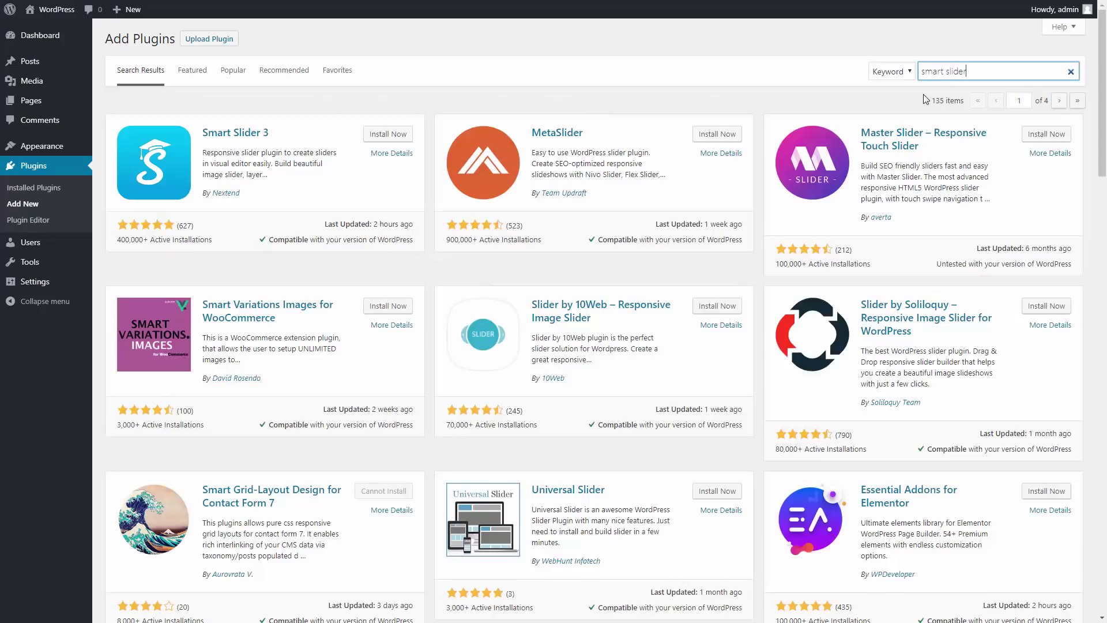
pyautogui.click(388, 134)
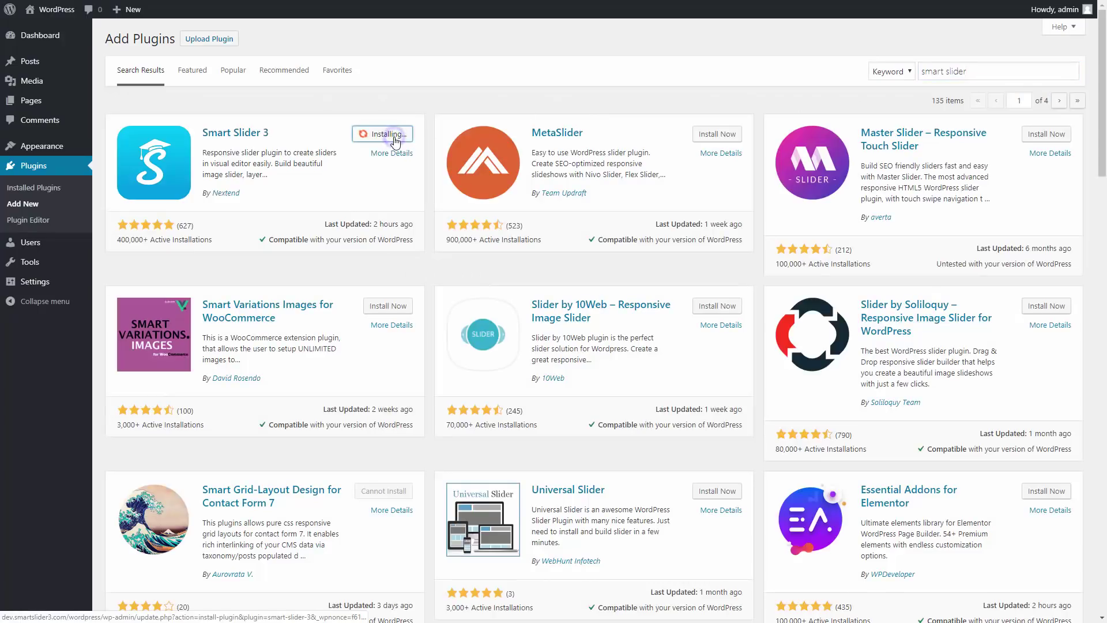
pyautogui.click(394, 137)
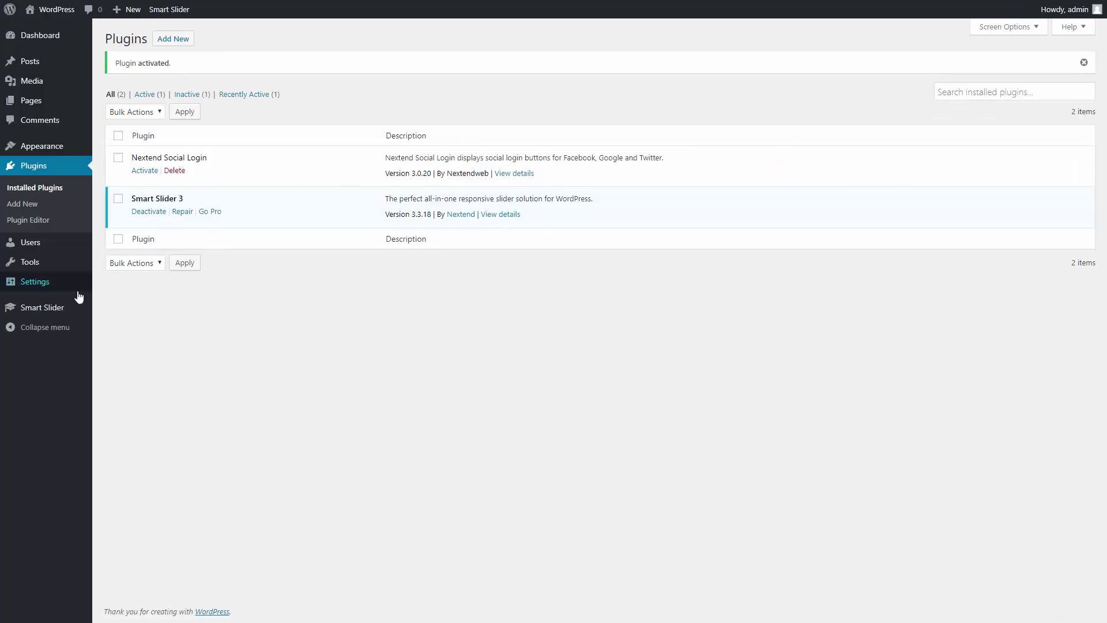
# Step: Import the Feature Slider template from the Smart Slider template library
pyautogui.click(45, 310)
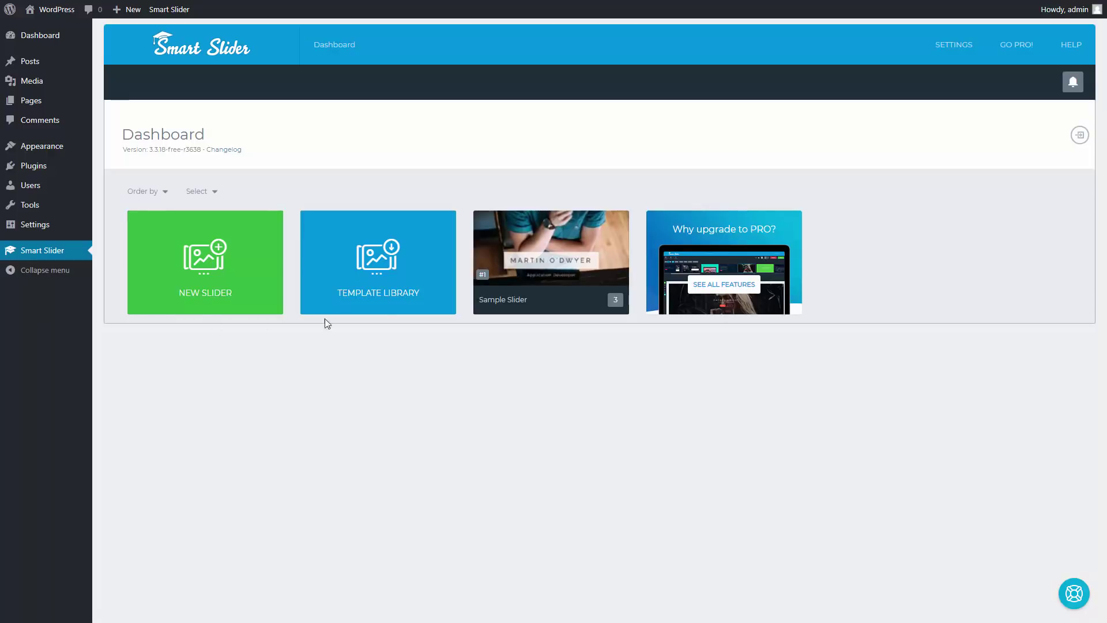
pyautogui.click(396, 309)
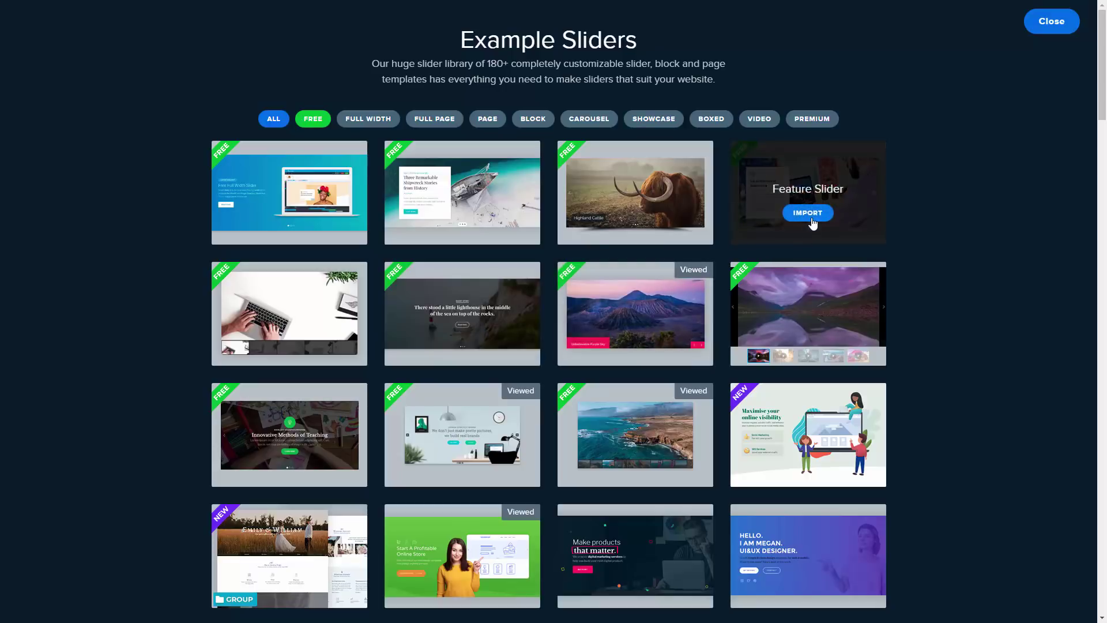
pyautogui.click(812, 218)
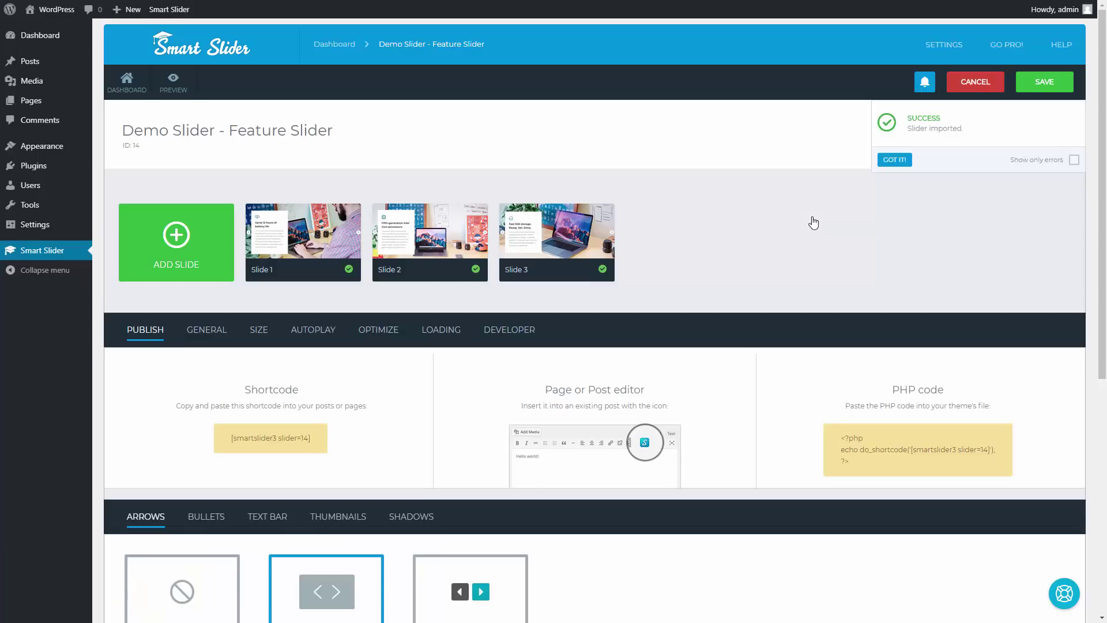
pyautogui.click(893, 161)
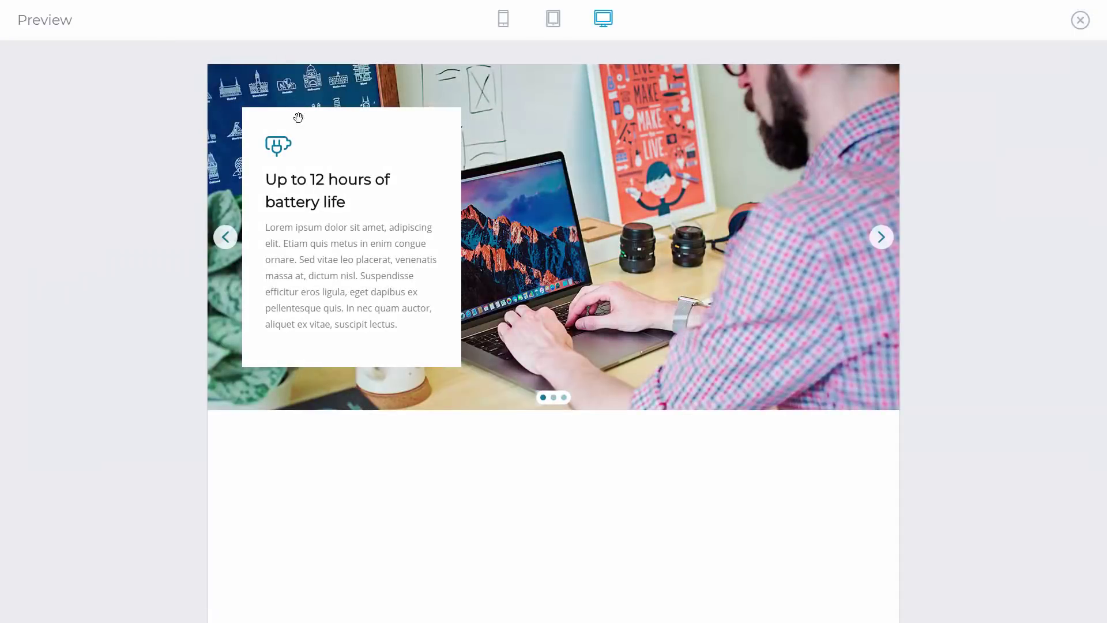
# Step: Preview the imported Feature Slider's three slides, then delete the demo slider
pyautogui.click(881, 237)
pyautogui.click(881, 236)
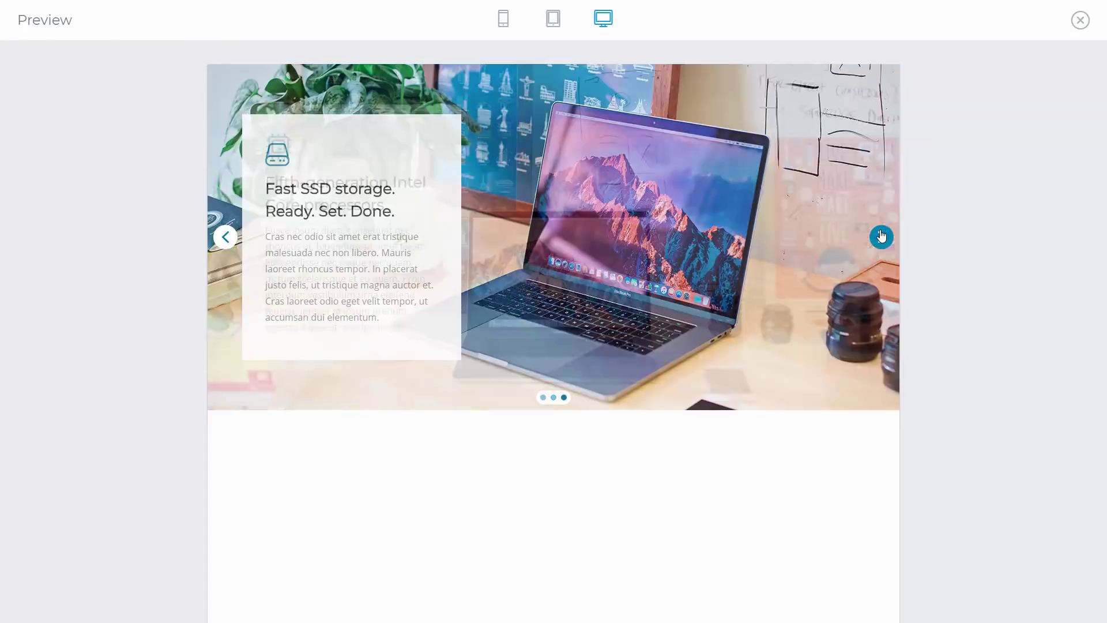
pyautogui.click(1078, 21)
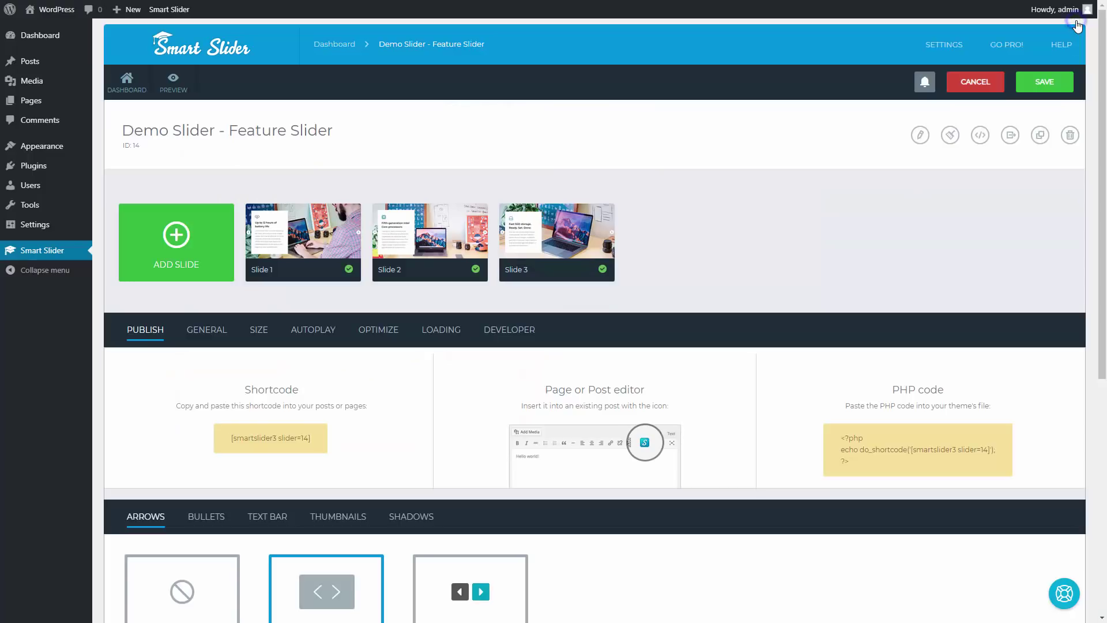
pyautogui.click(1071, 135)
pyautogui.click(586, 342)
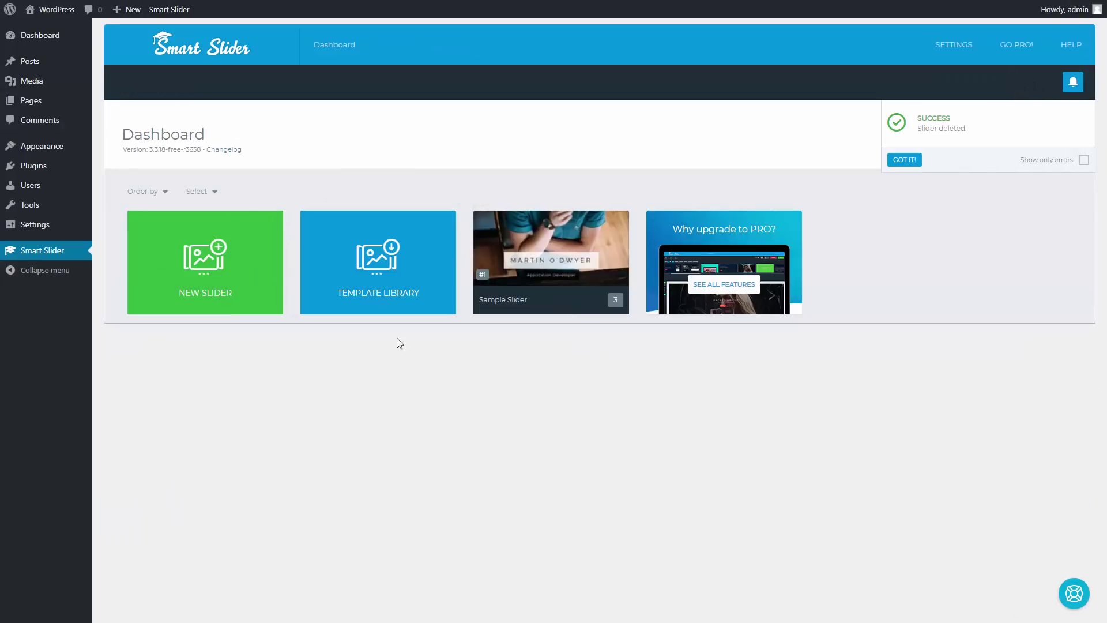
# Step: Create a new slider named 'Feature Slider'
pyautogui.click(229, 295)
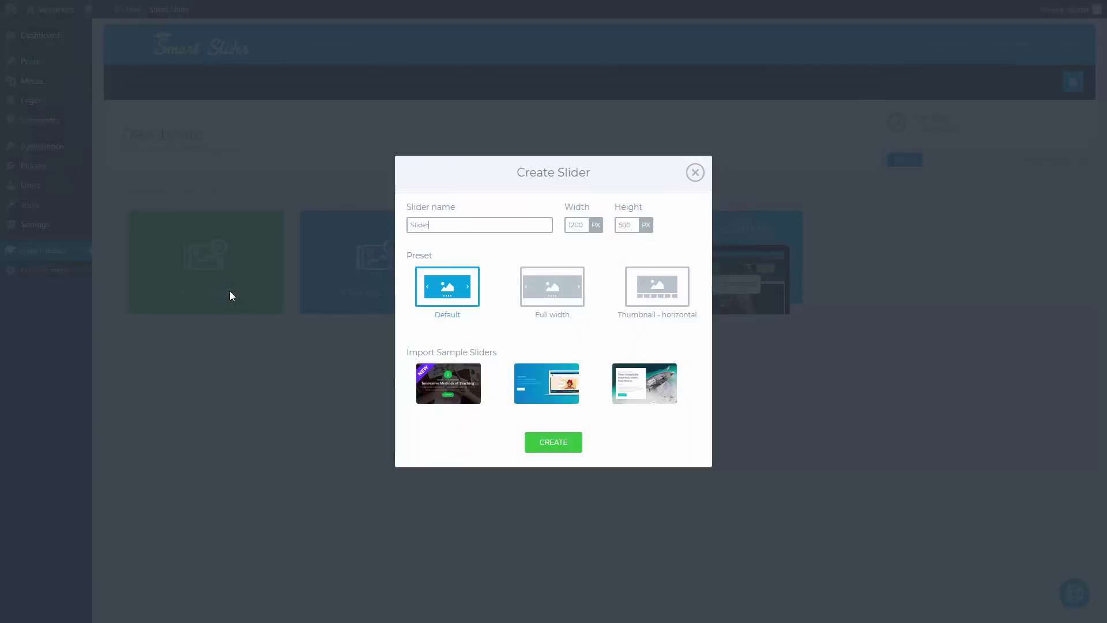
pyautogui.click(412, 225)
pyautogui.click(553, 450)
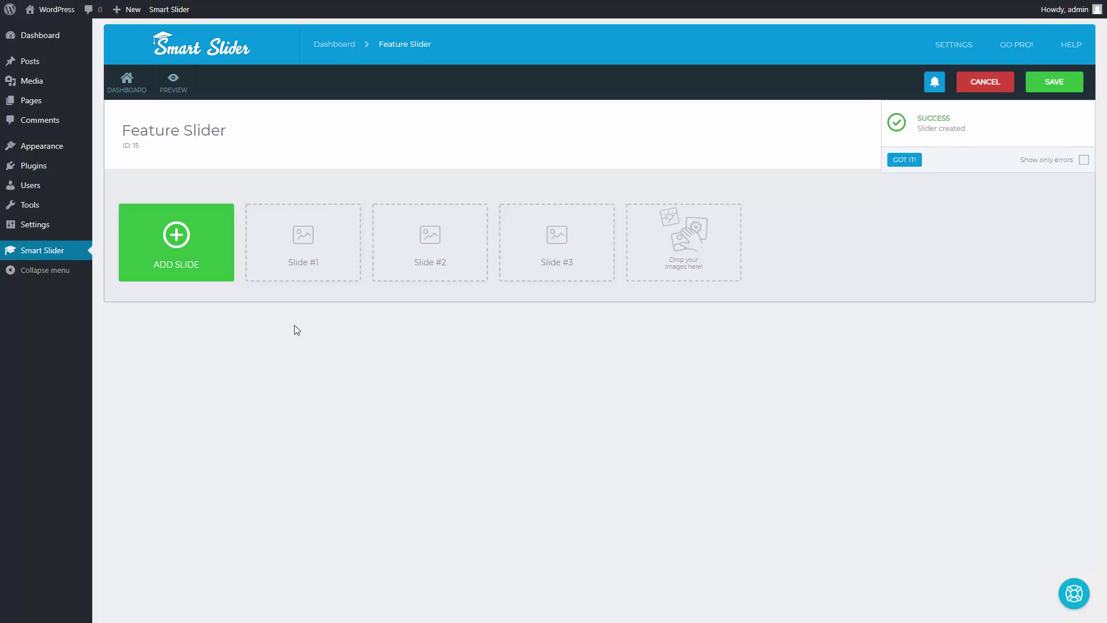
# Step: Add an image slide using featureslider1.jpeg from the media library
pyautogui.click(189, 269)
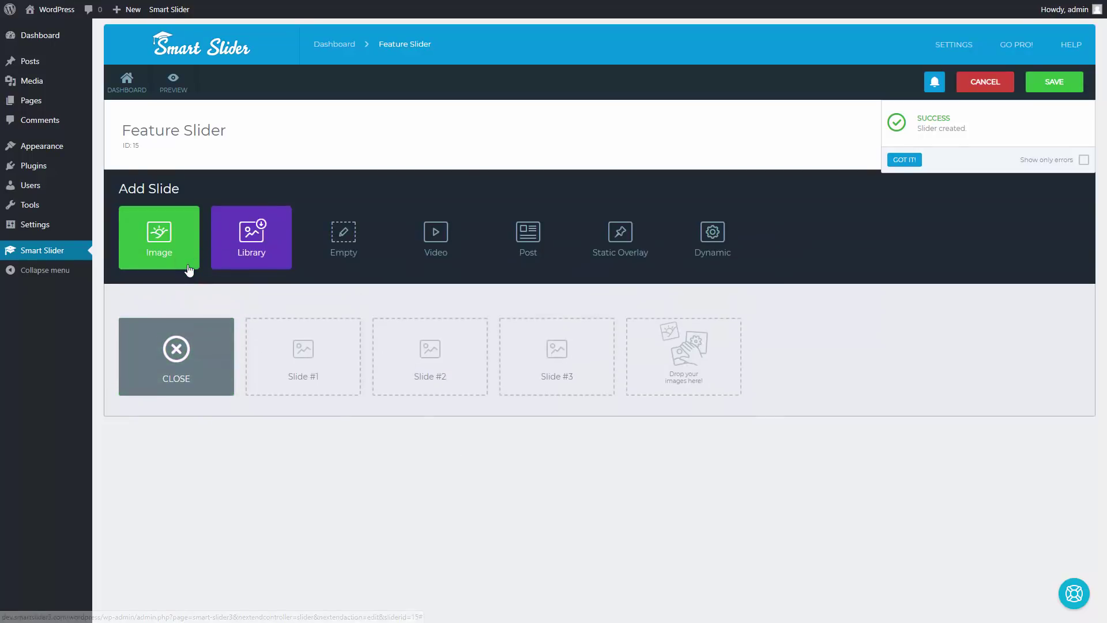
pyautogui.click(189, 268)
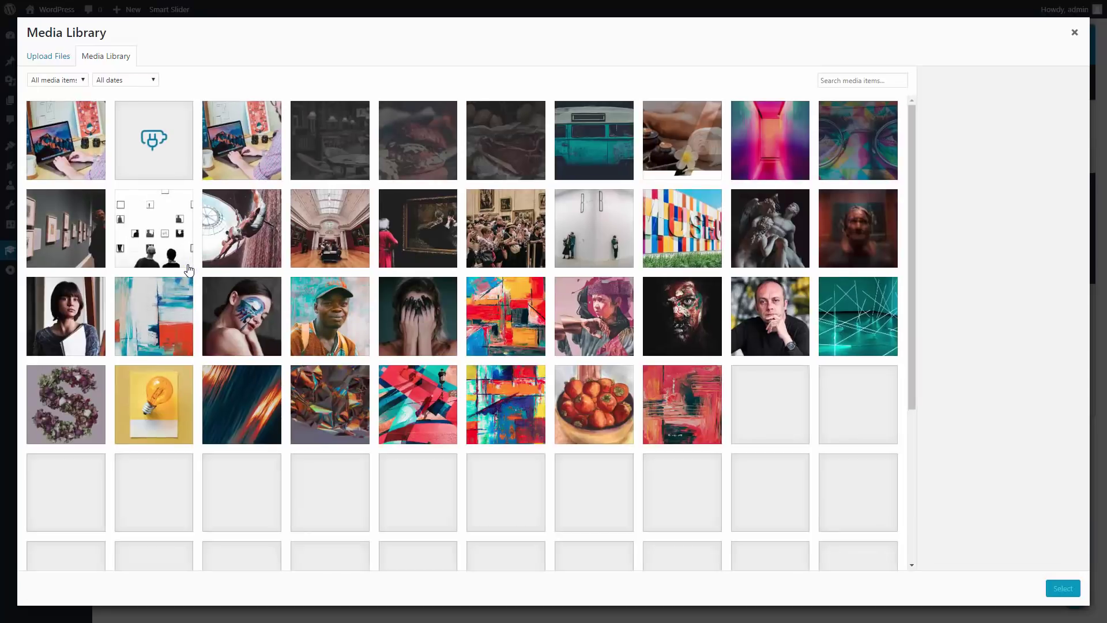
pyautogui.click(96, 169)
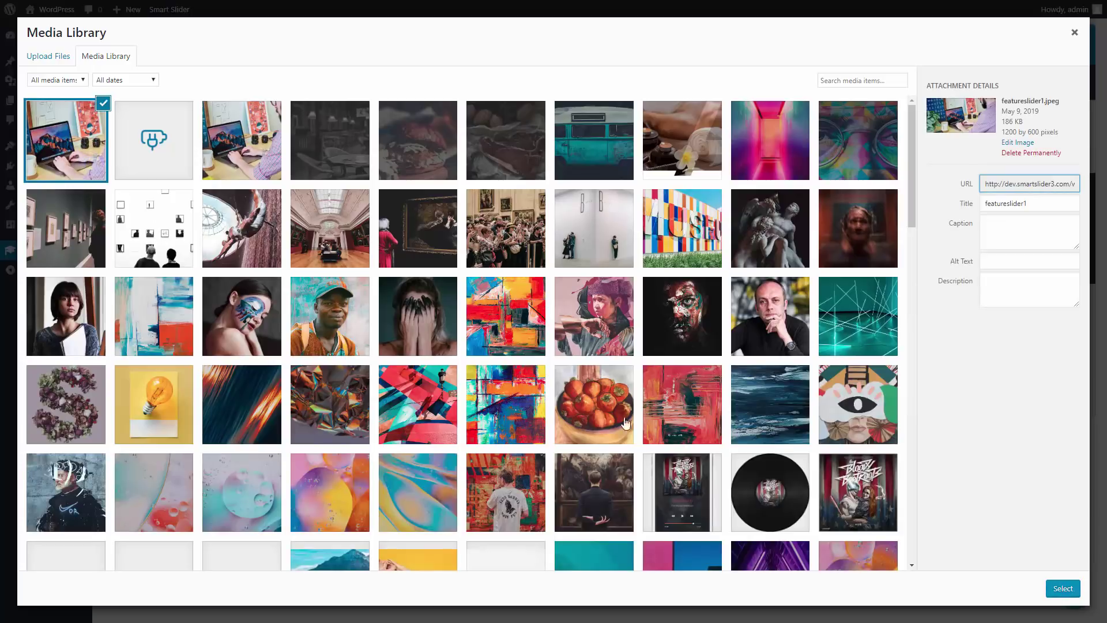
pyautogui.click(1063, 588)
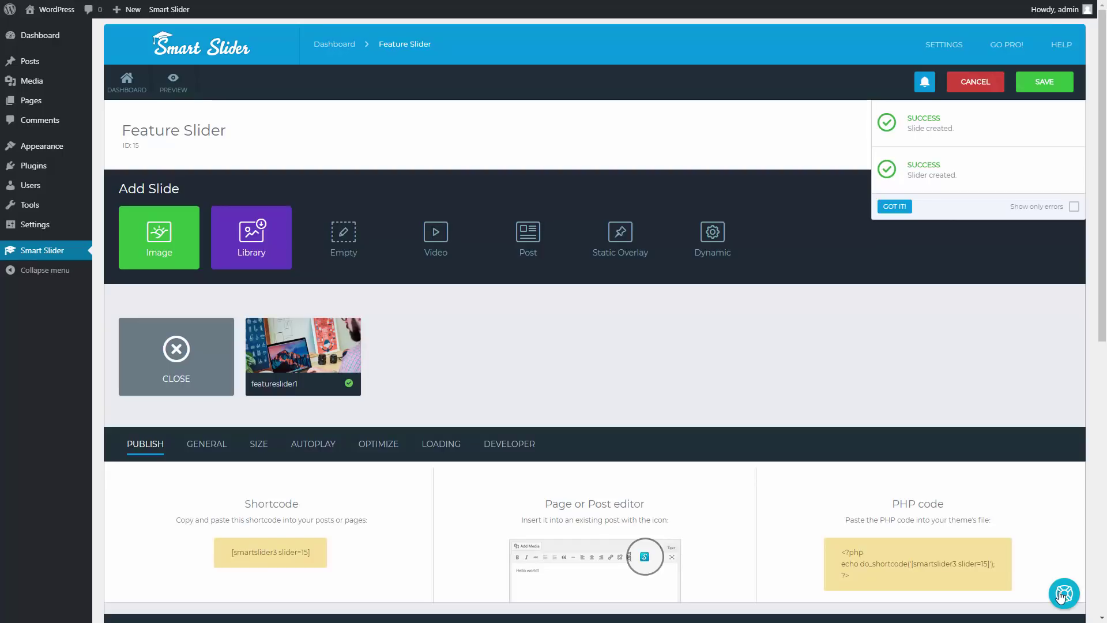
# Step: Add a one-column row with a white background to the featureslider1 slide
pyautogui.click(300, 348)
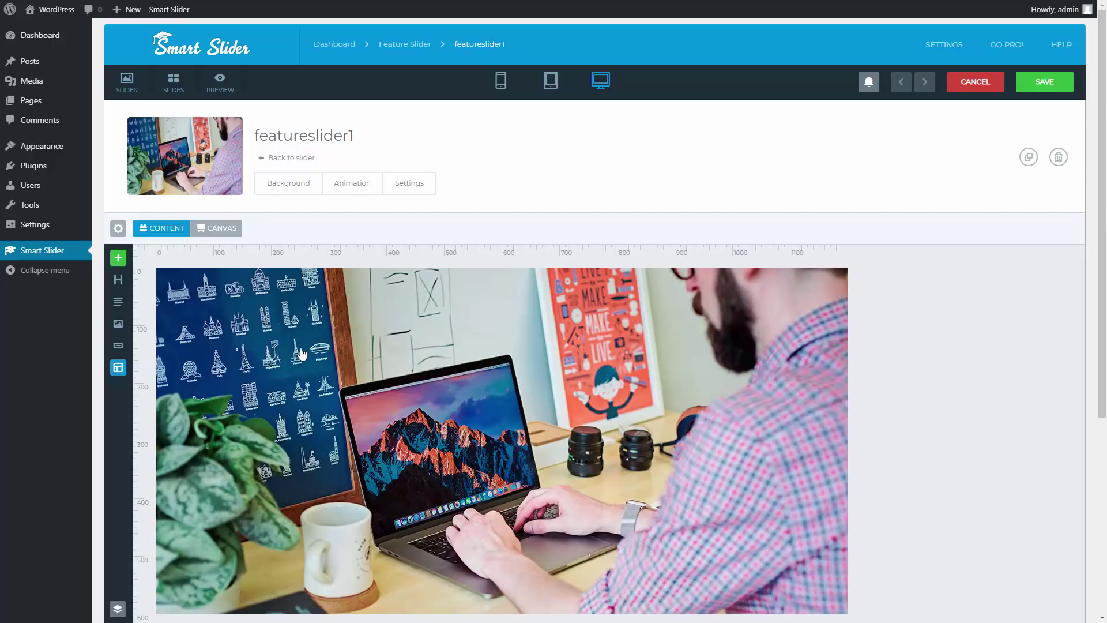
pyautogui.scroll(-2, 303, 353)
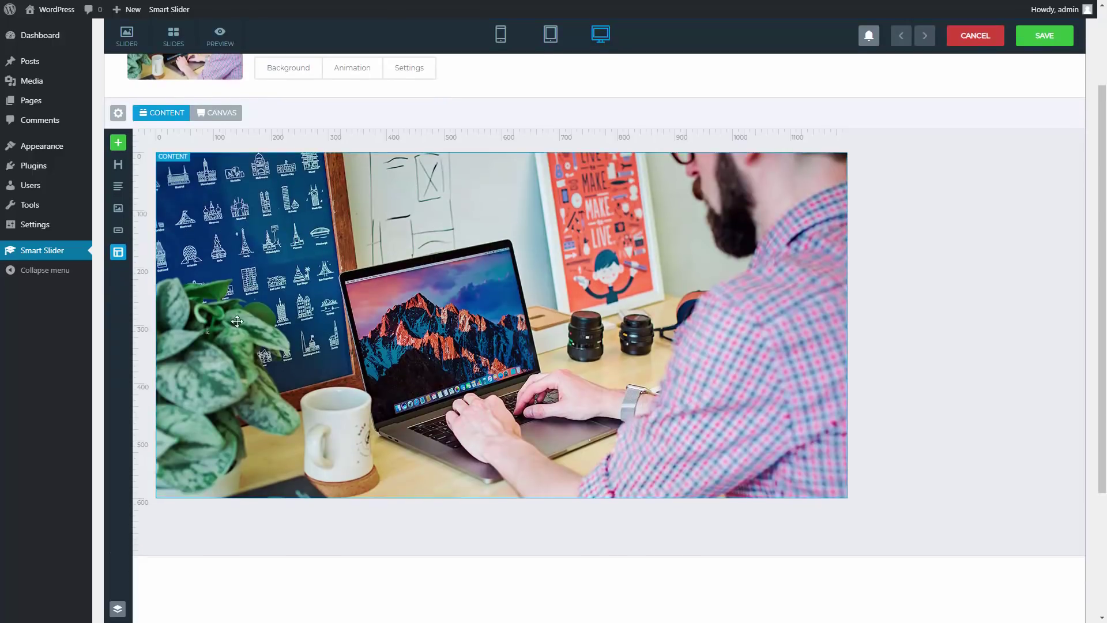
pyautogui.click(119, 253)
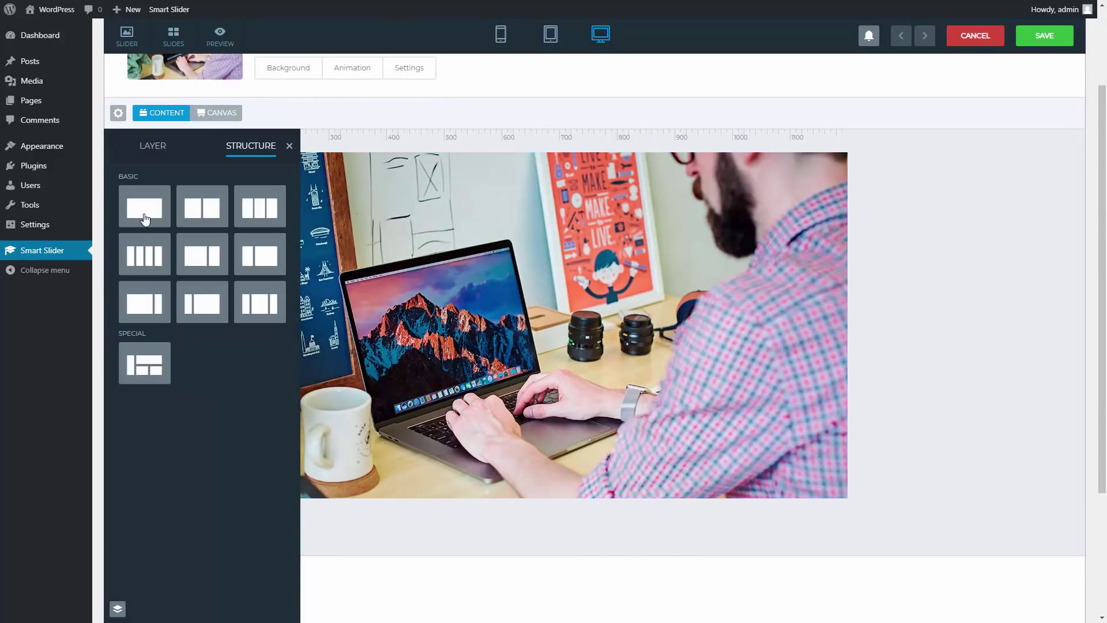
pyautogui.moveTo(144, 218); pyautogui.dragTo(421, 327)
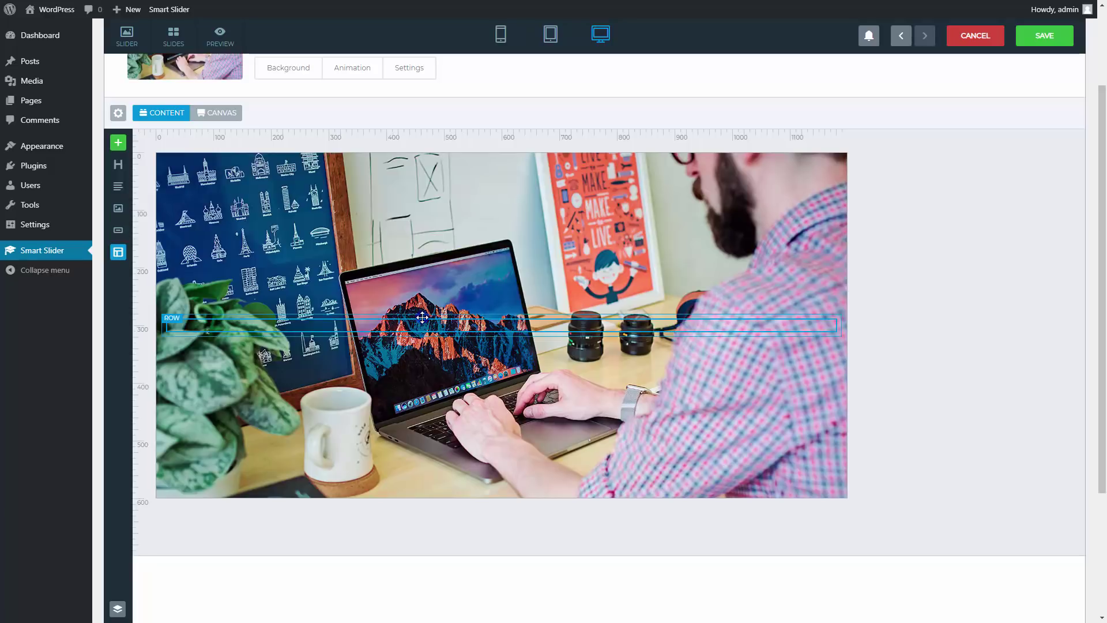
pyautogui.click(427, 316)
pyautogui.scroll(-3, 917, 410)
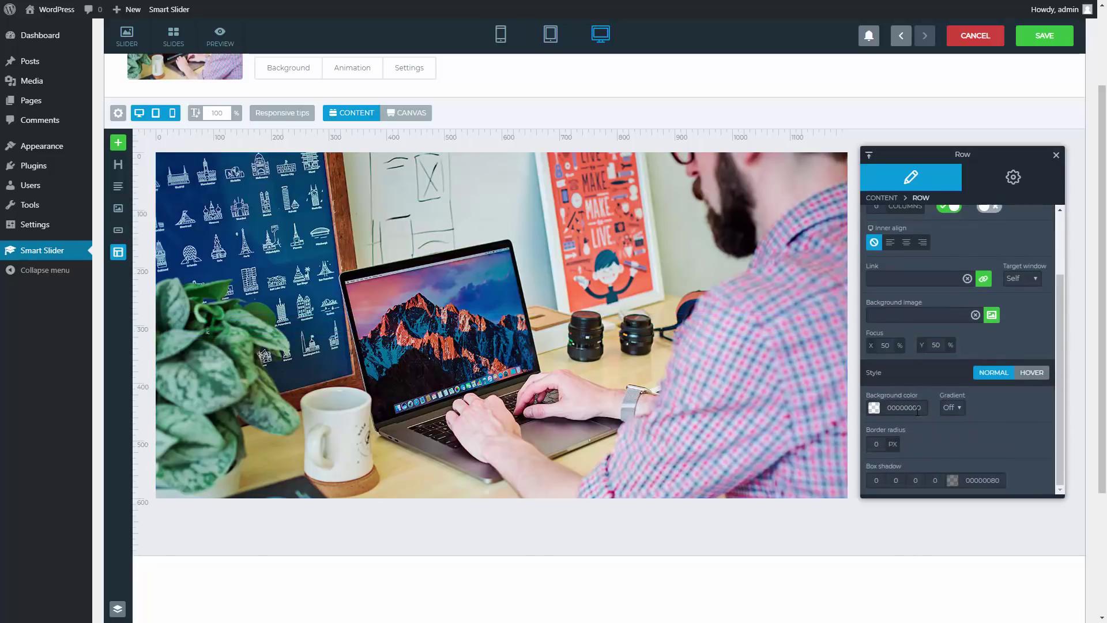
pyautogui.click(875, 407)
pyautogui.click(934, 436)
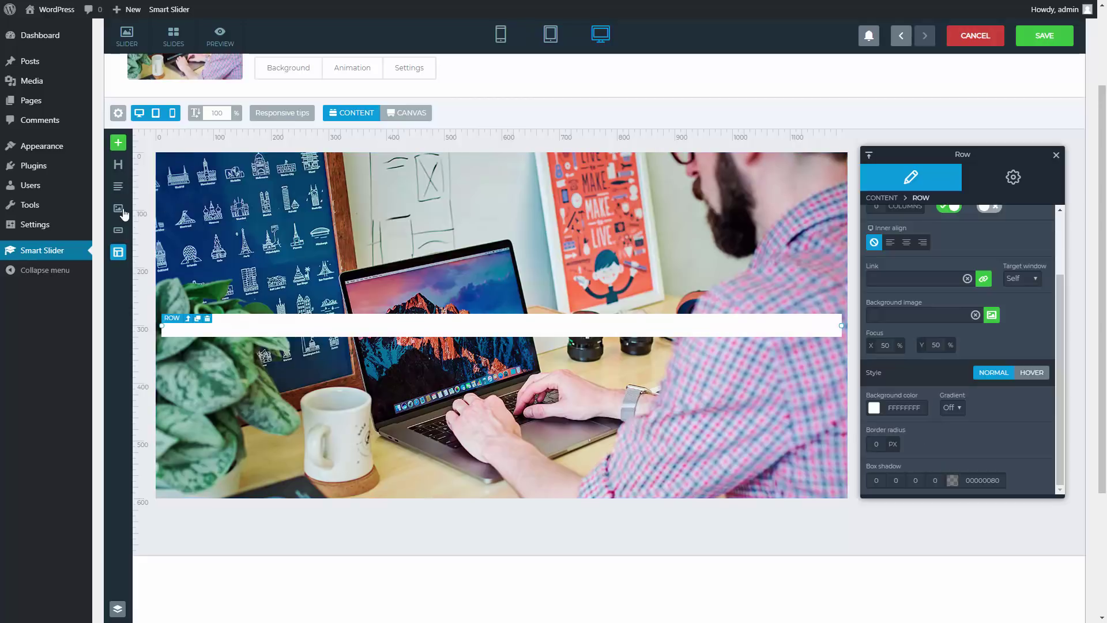
# Step: Place an image layer showing battery-1.png inside the white row
pyautogui.moveTo(118, 209); pyautogui.dragTo(416, 331)
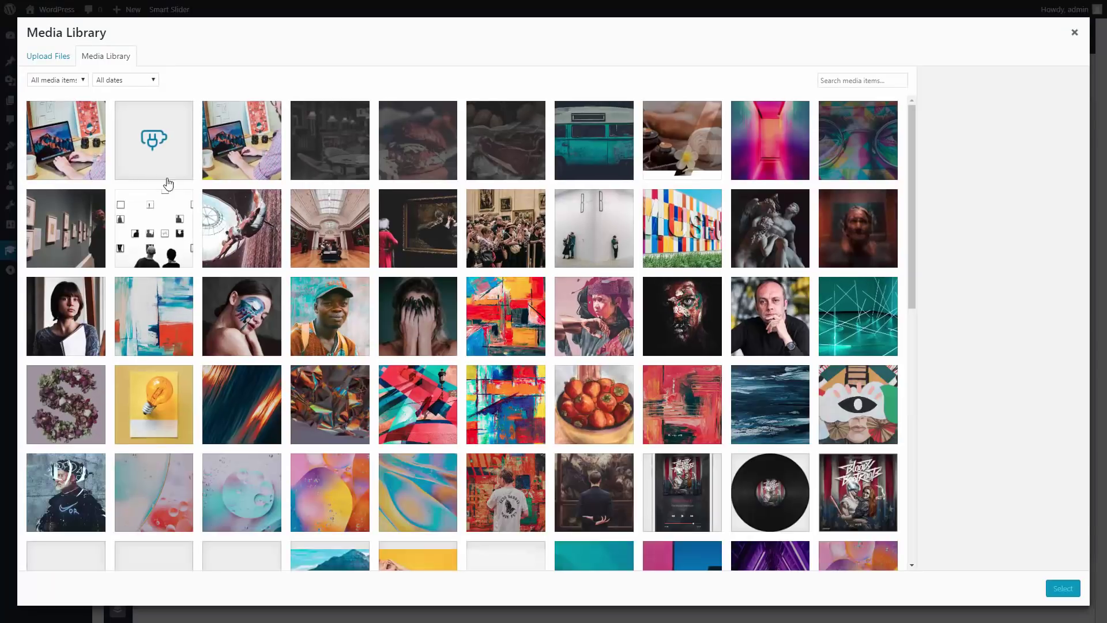
pyautogui.click(155, 169)
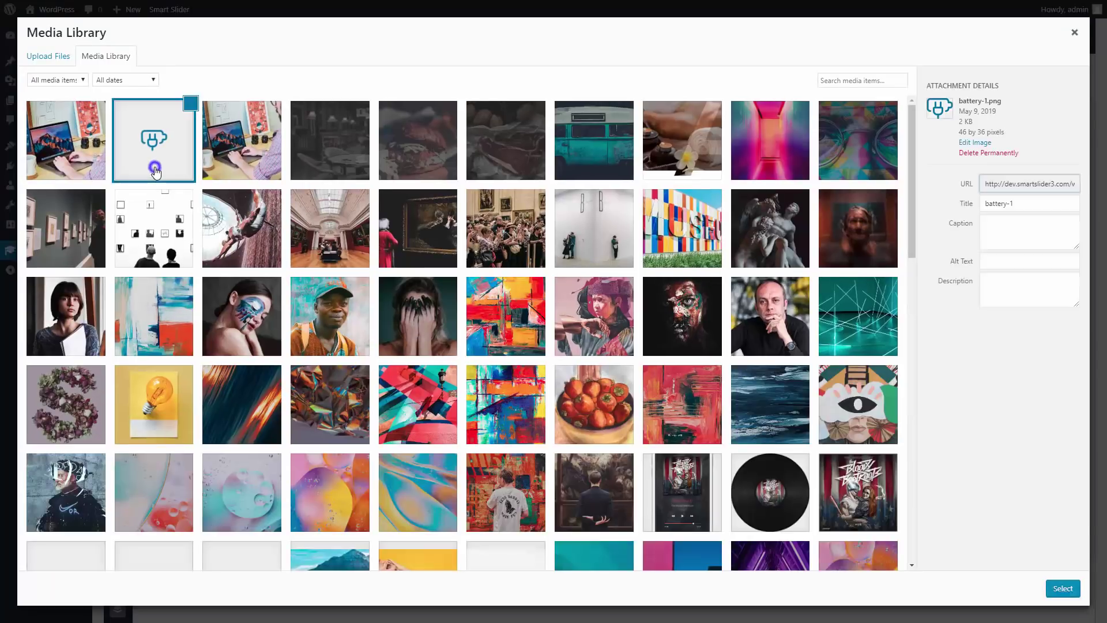
pyautogui.click(1062, 589)
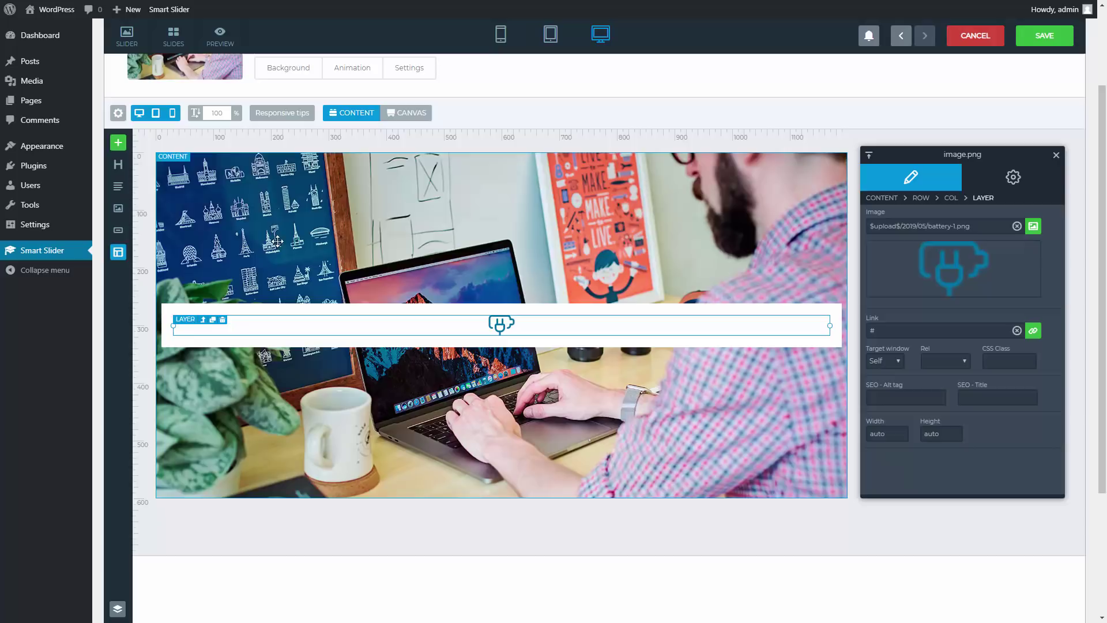
# Step: Add a heading layer styled colour 111111, Segoe UI, 28 px, weight 600, inherited alignment
pyautogui.moveTo(118, 165); pyautogui.dragTo(499, 341)
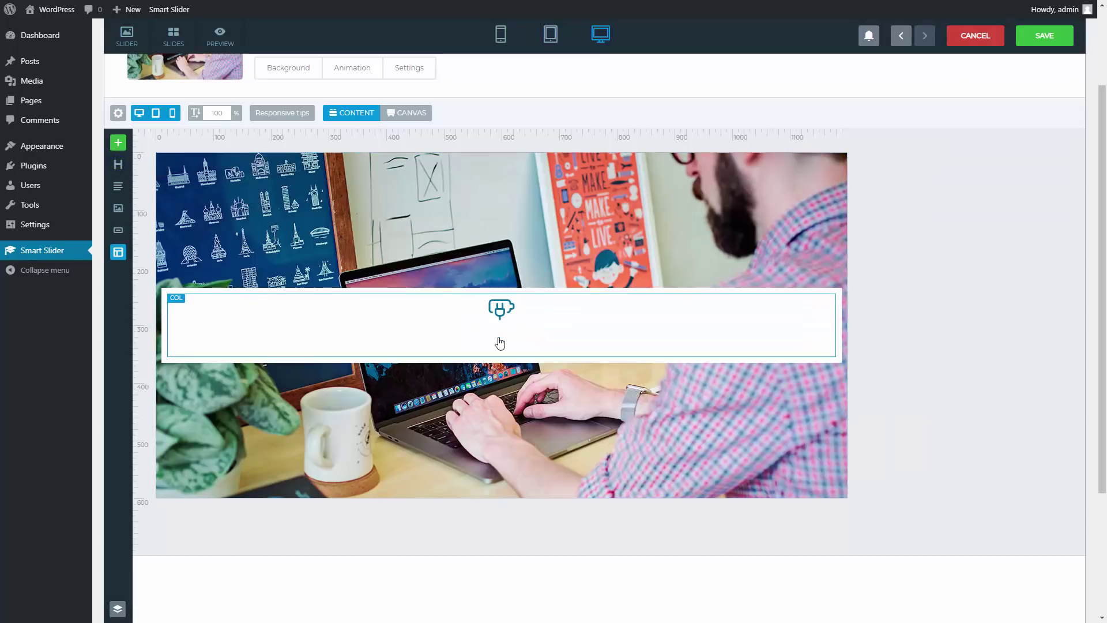
pyautogui.click(961, 177)
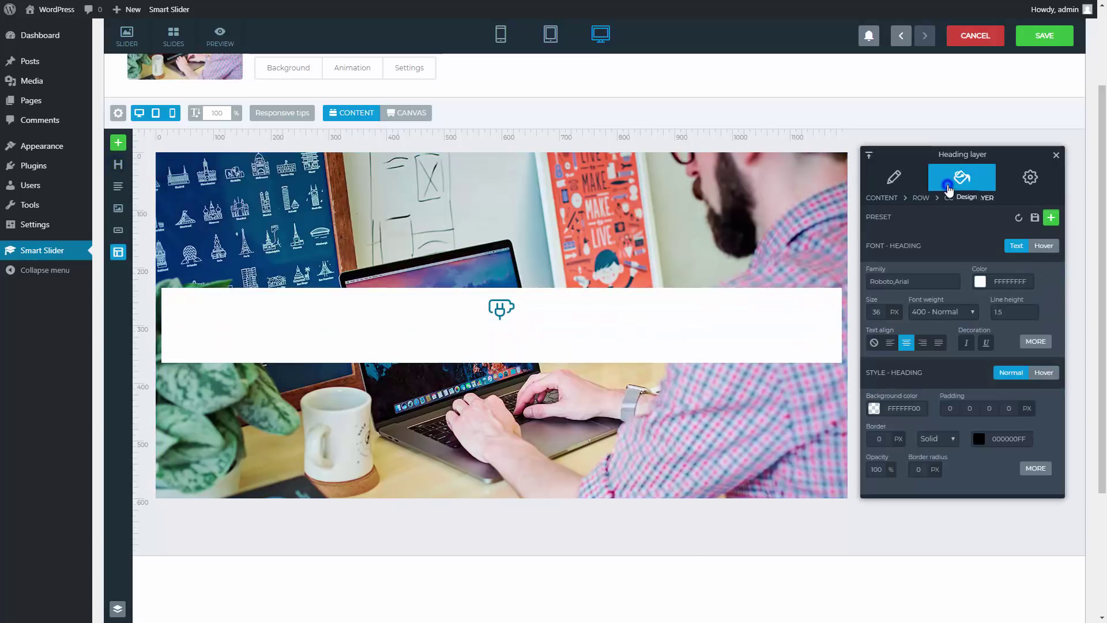
pyautogui.click(1007, 279)
pyautogui.write('111111')
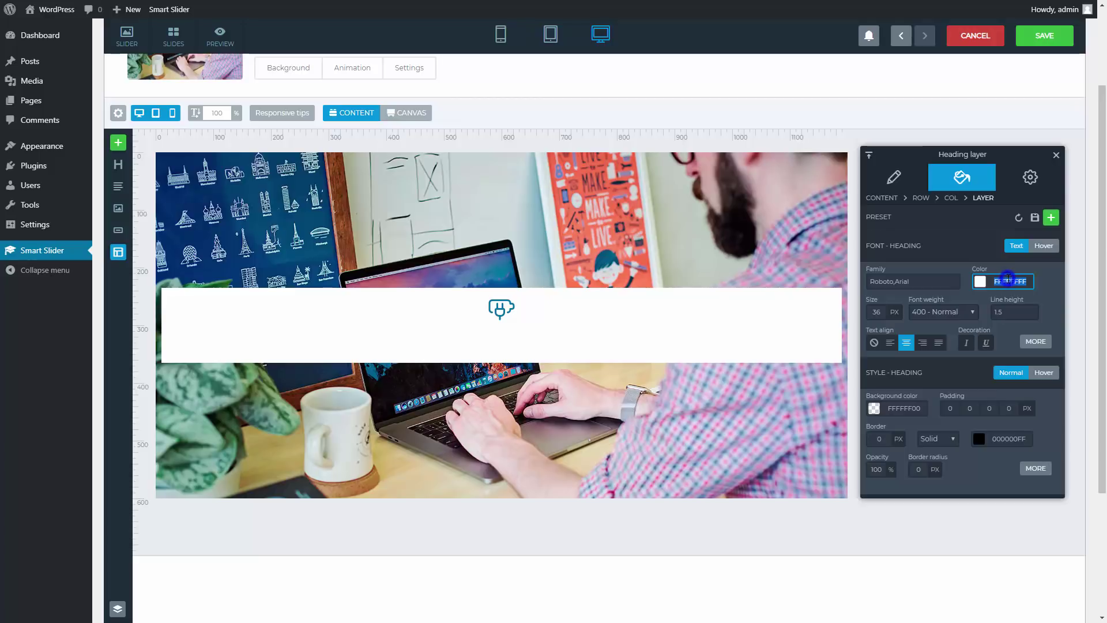
pyautogui.click(946, 279)
pyautogui.click(866, 286)
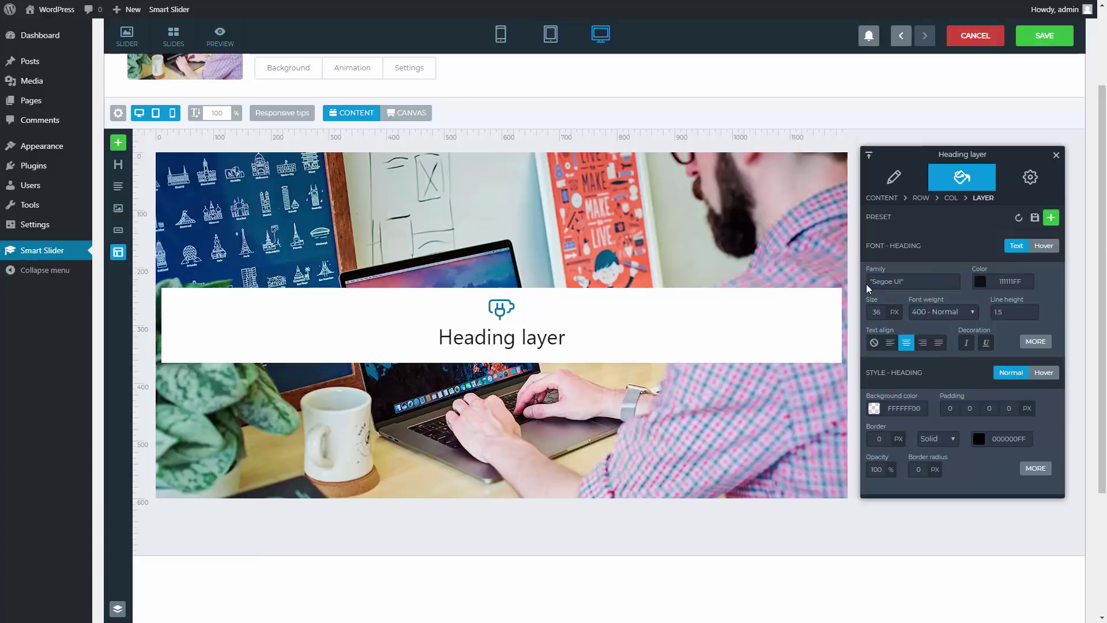
pyautogui.doubleClick(876, 312)
pyautogui.write('28')
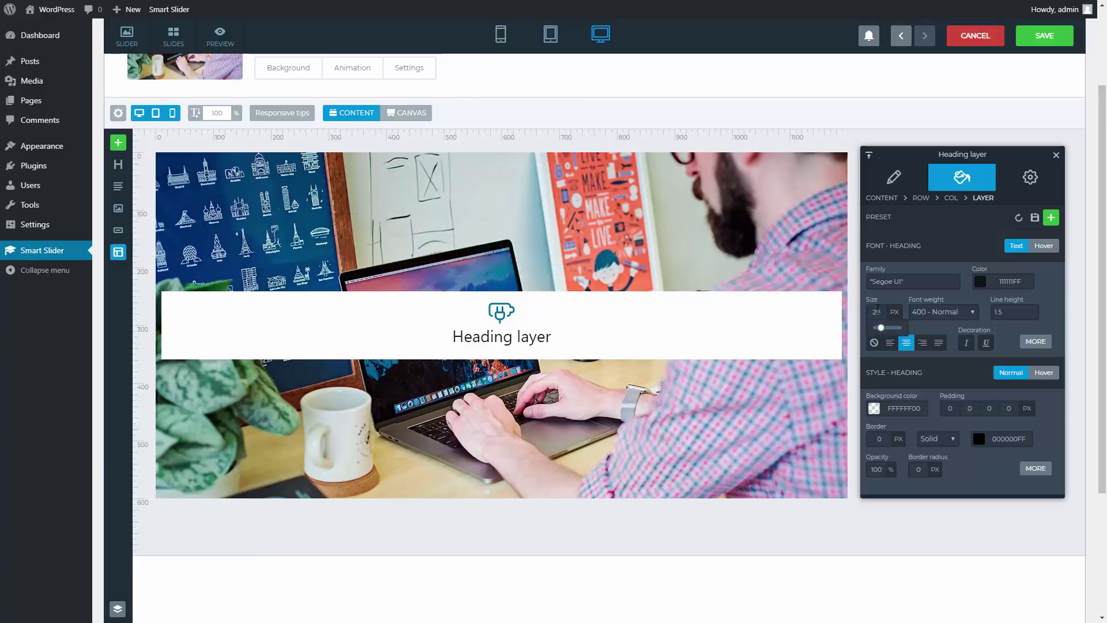
pyautogui.click(922, 312)
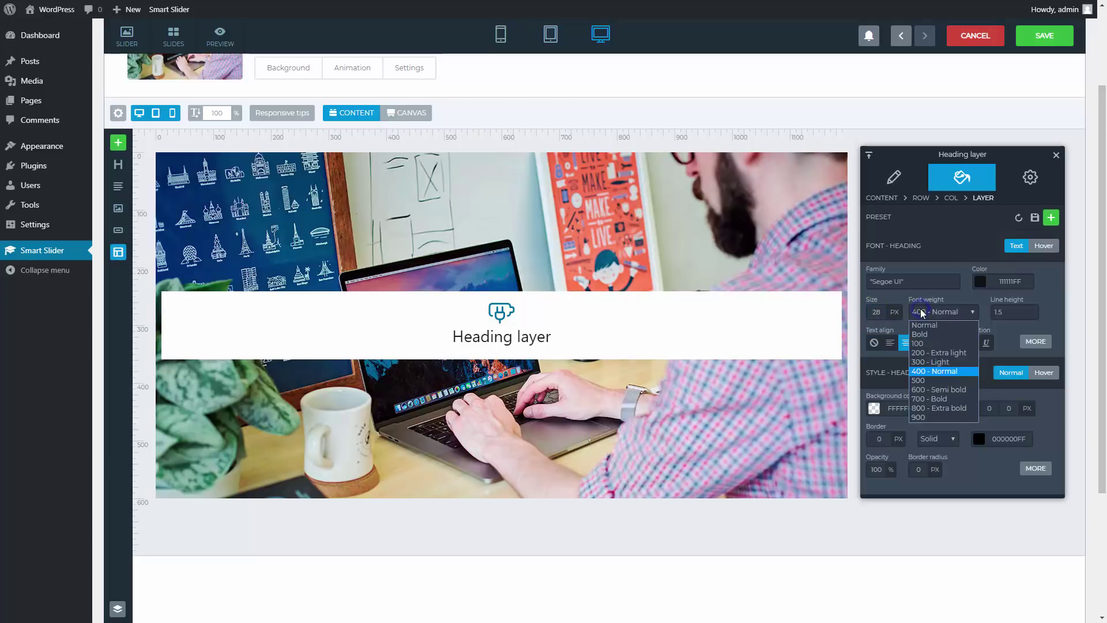
pyautogui.click(939, 388)
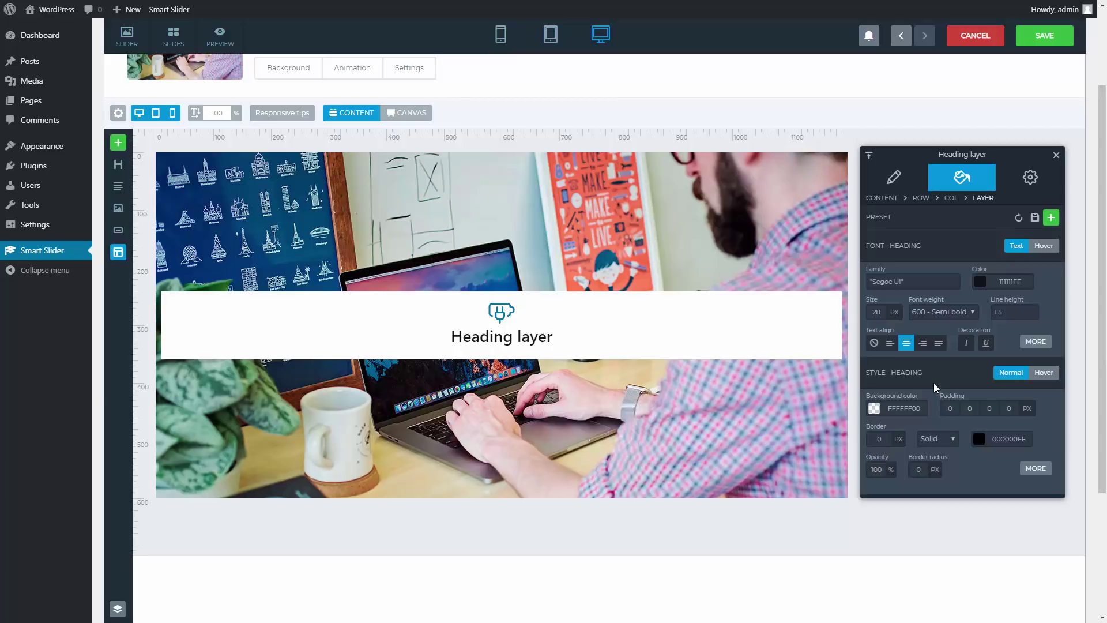
pyautogui.click(873, 343)
# Step: Change the heading text to 'Up to 12 hours of battery life'
pyautogui.click(893, 177)
pyautogui.moveTo(923, 229); pyautogui.dragTo(880, 225)
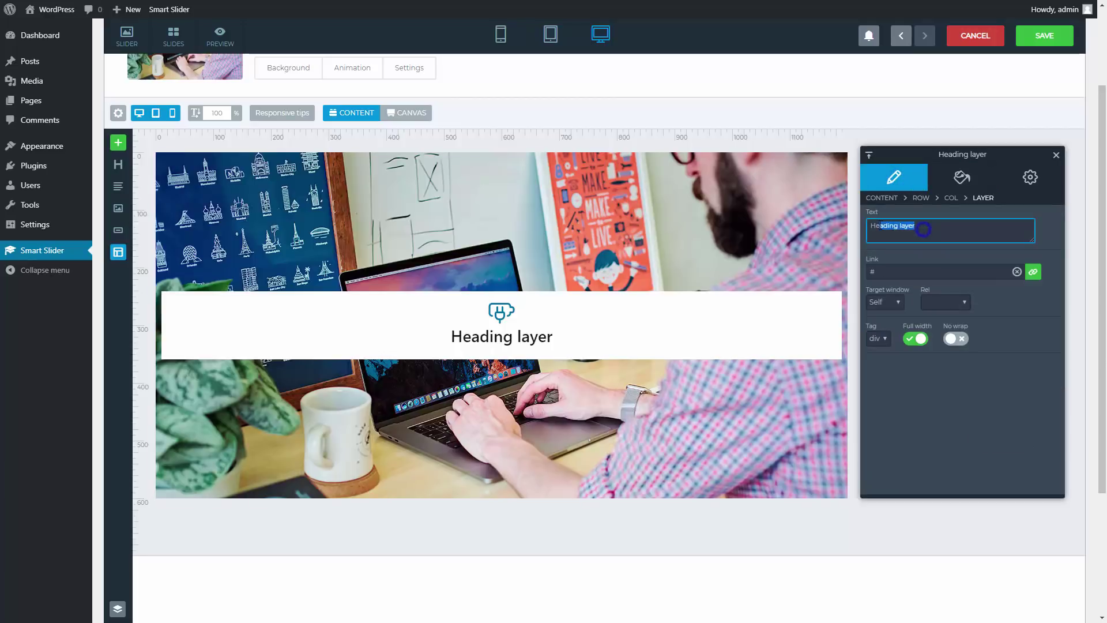
pyautogui.write('Up to 12 hours of battery life')
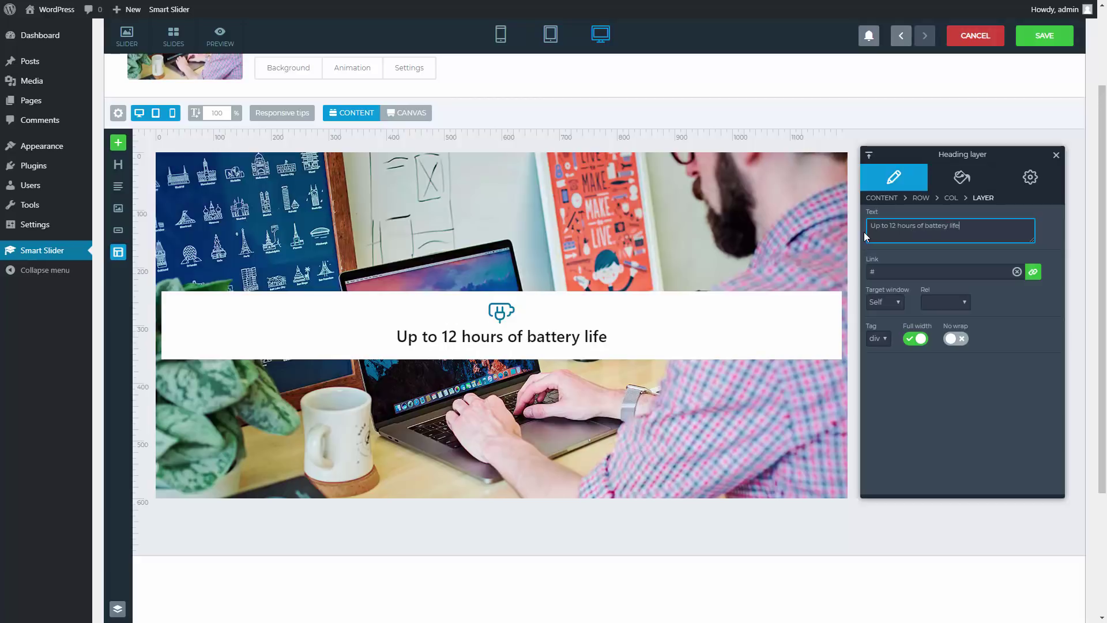
# Step: Add a text layer below the heading and paste in Lorem ipsum text
pyautogui.moveTo(118, 186); pyautogui.dragTo(427, 351)
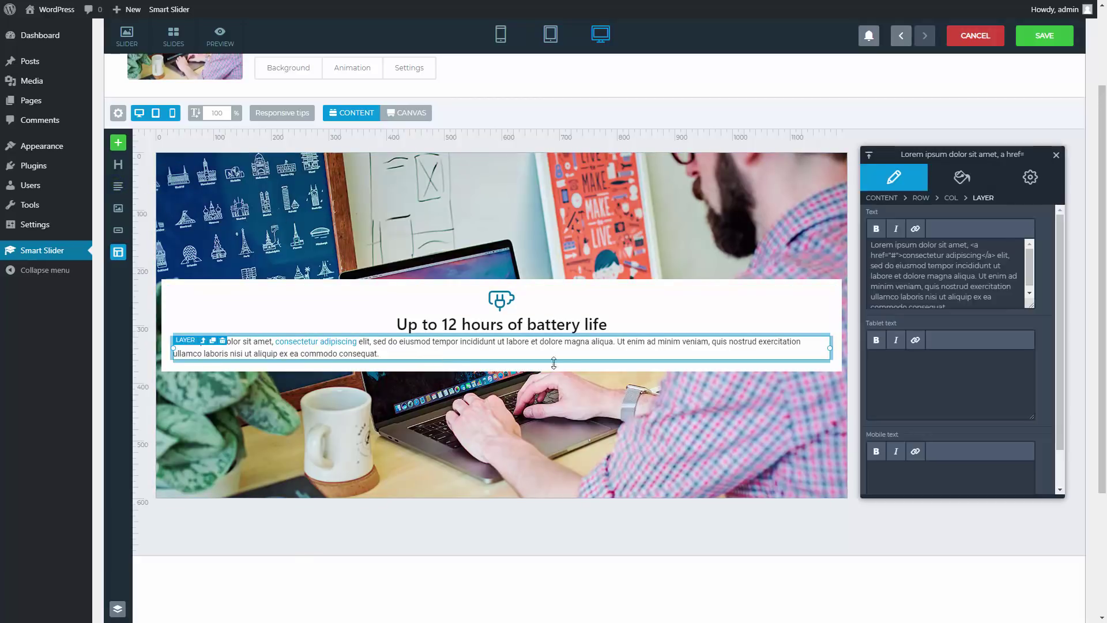
pyautogui.click(925, 289)
pyautogui.hotkey('ctrl', 'a')
pyautogui.write('Lorem ipsum dolor sit amet, adipiscing elit. Etiam quis metus in enim congue ornare. Sed vitae leo placerat, venenatis massa at, dictum nisl. Suspendisse efficitur eros ligula, eget dapibus ex pellentesque quis. In nec quam auctor, aliquet ex vitae, suscipit lectus.')
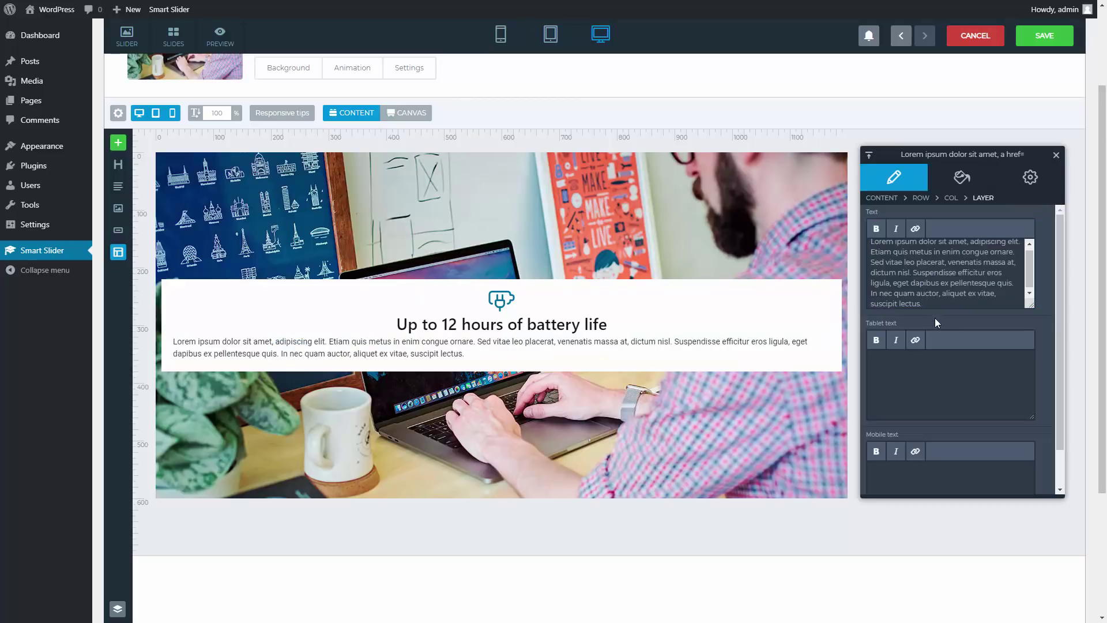
# Step: Style the paragraph in Hoefler Text, 20 px, 1.8 line height, inherited alignment
pyautogui.click(962, 177)
pyautogui.click(867, 282)
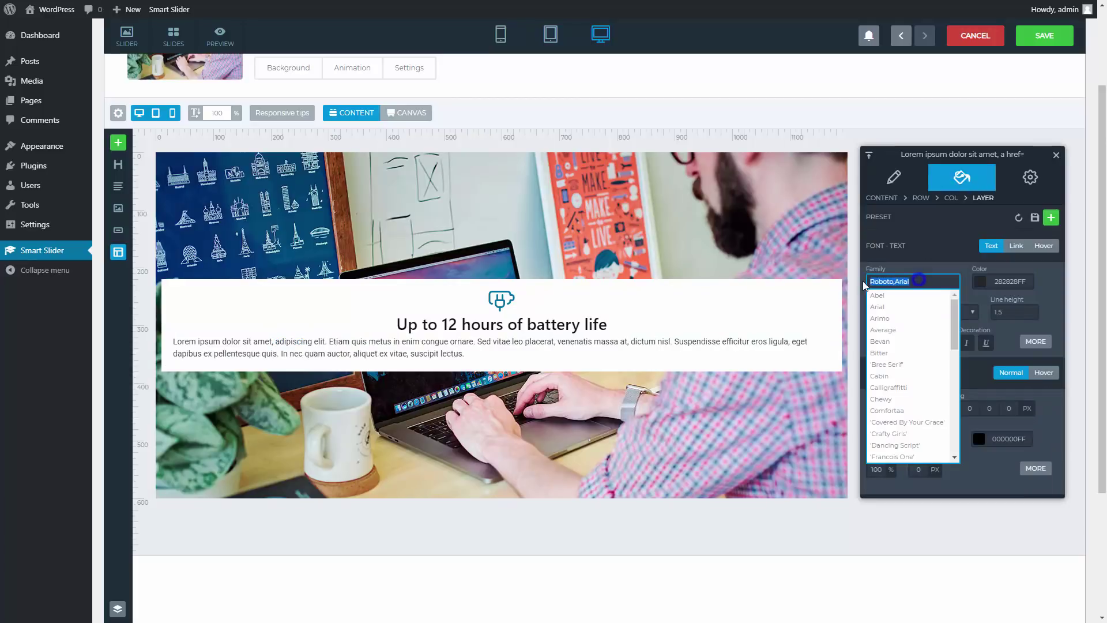
pyautogui.write('Hoefler Text')
pyautogui.press('Return')
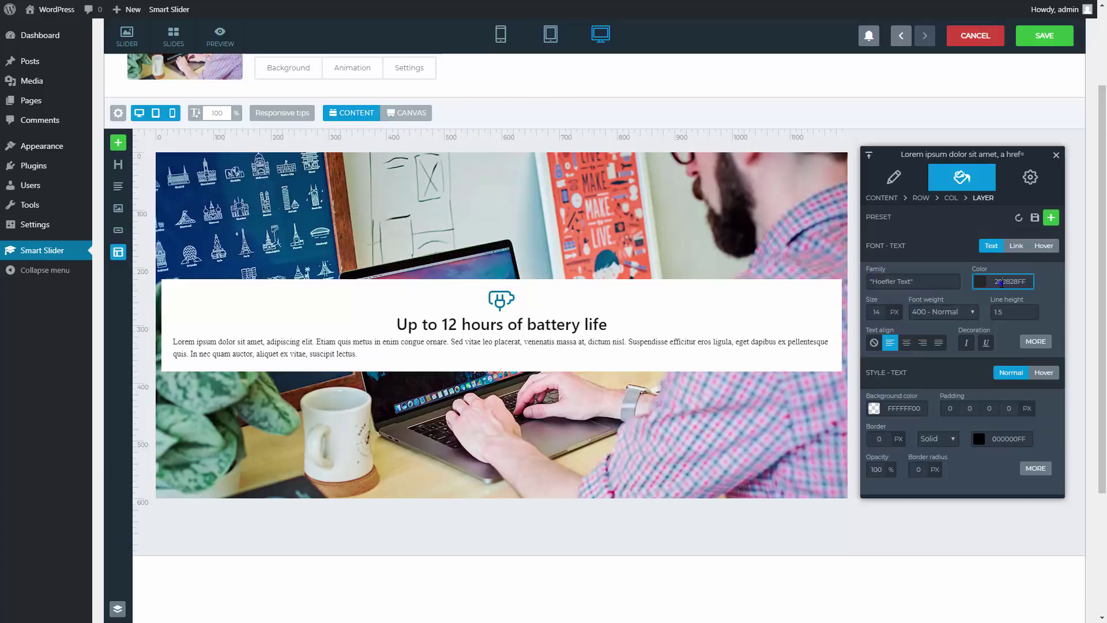
pyautogui.click(877, 312)
pyautogui.write('20')
pyautogui.click(1006, 312)
pyautogui.click(1007, 372)
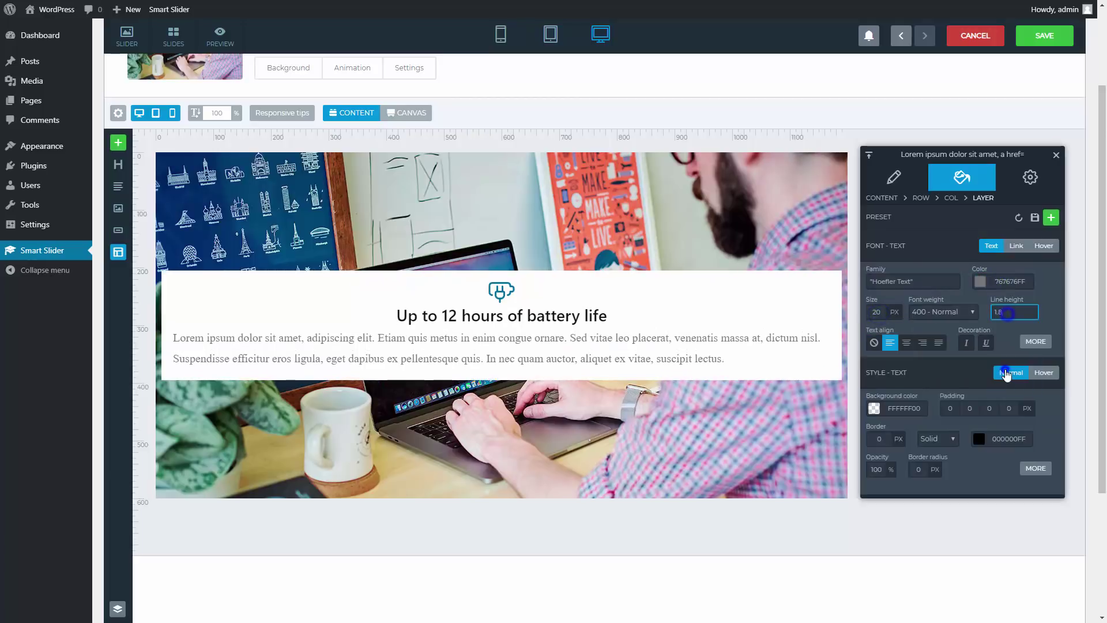
pyautogui.click(874, 343)
# Step: Left-align the column's layers and give the row 40 px padding
pyautogui.click(950, 199)
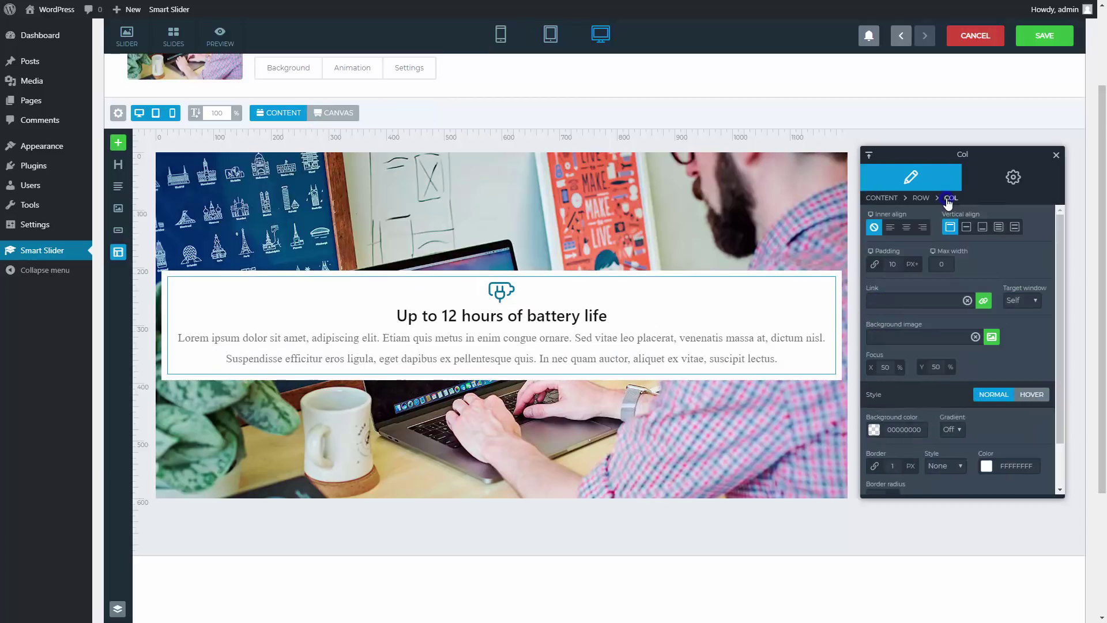
pyautogui.click(891, 228)
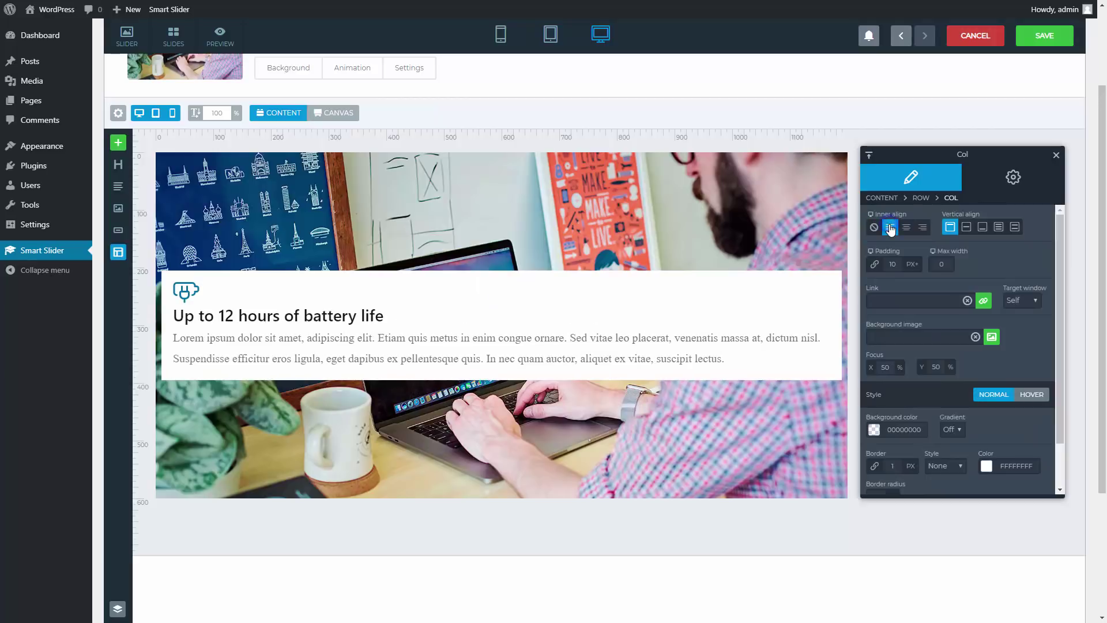
pyautogui.click(921, 198)
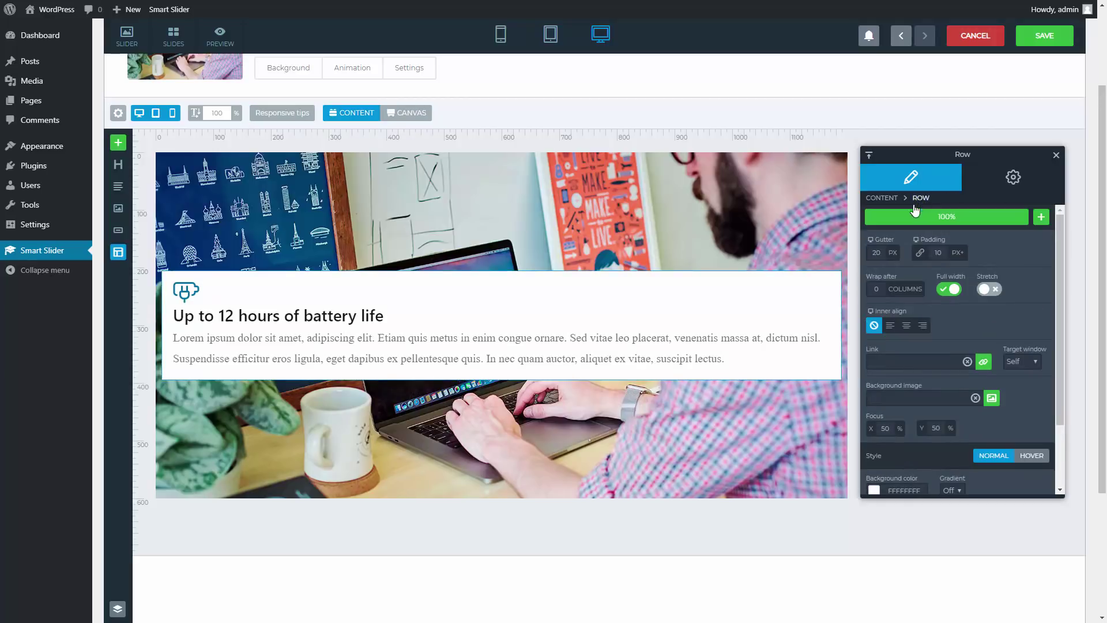
pyautogui.moveTo(696, 275); pyautogui.dragTo(622, 332)
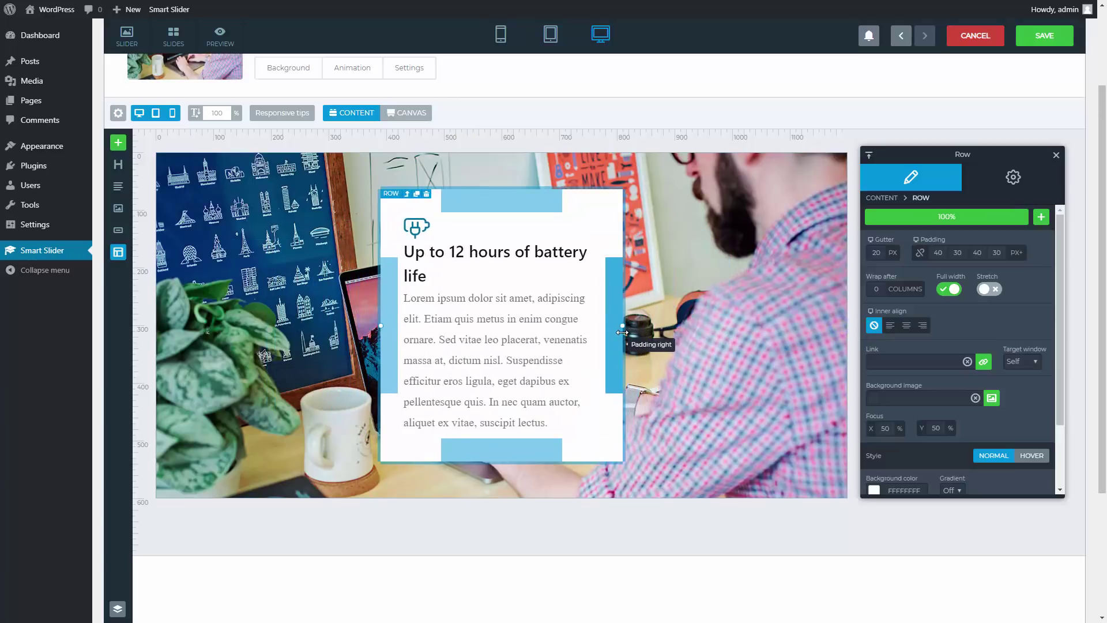
# Step: Align the content box to the slide's left with 10/50 padding
pyautogui.click(669, 313)
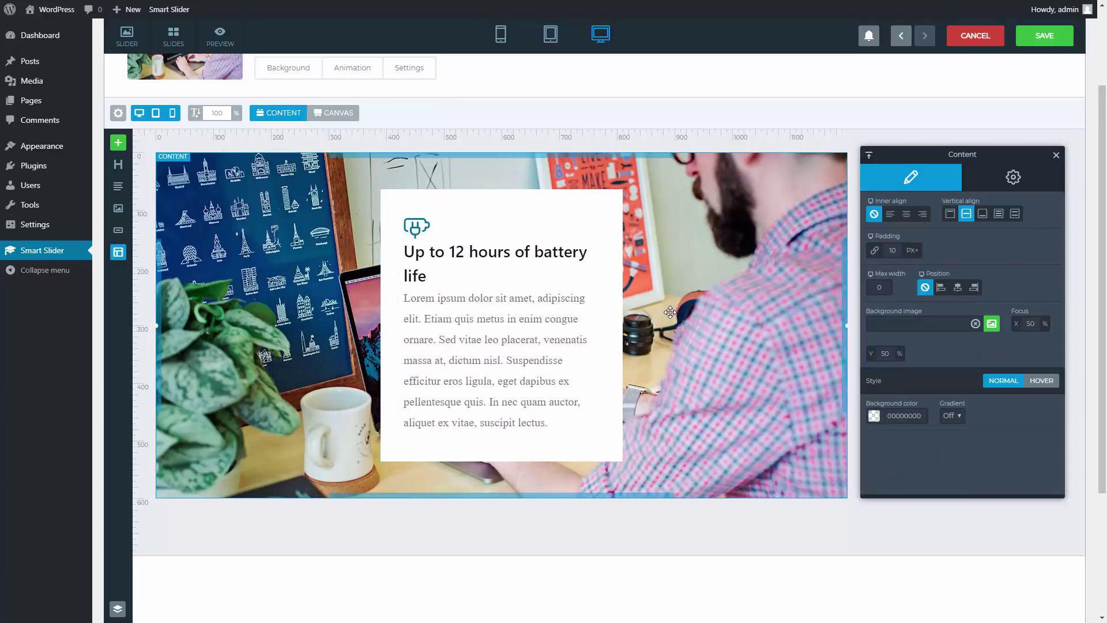
pyautogui.click(889, 214)
pyautogui.moveTo(846, 277); pyautogui.dragTo(750, 231)
pyautogui.click(282, 226)
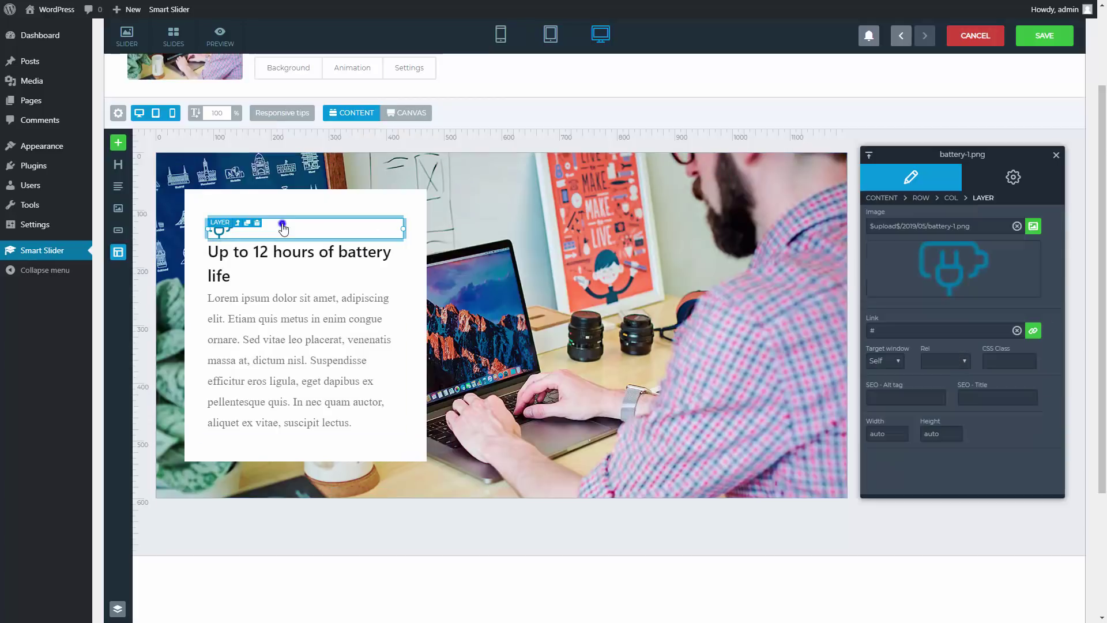
pyautogui.click(280, 254)
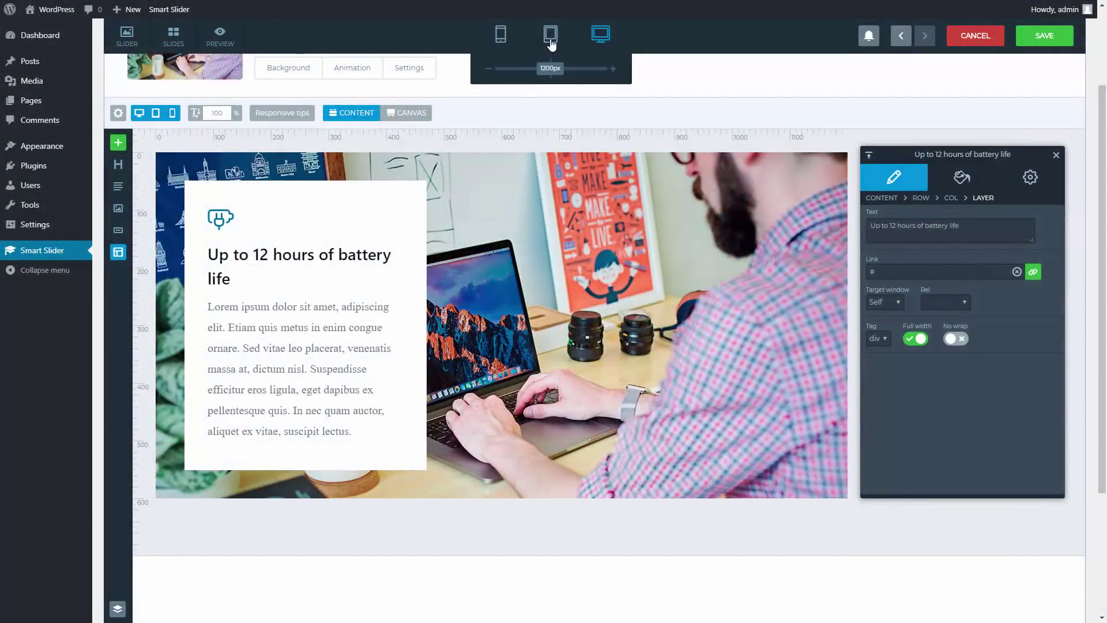
# Step: In the phone layout, shrink the content's side padding and set top/bottom padding to 40 px
pyautogui.click(551, 36)
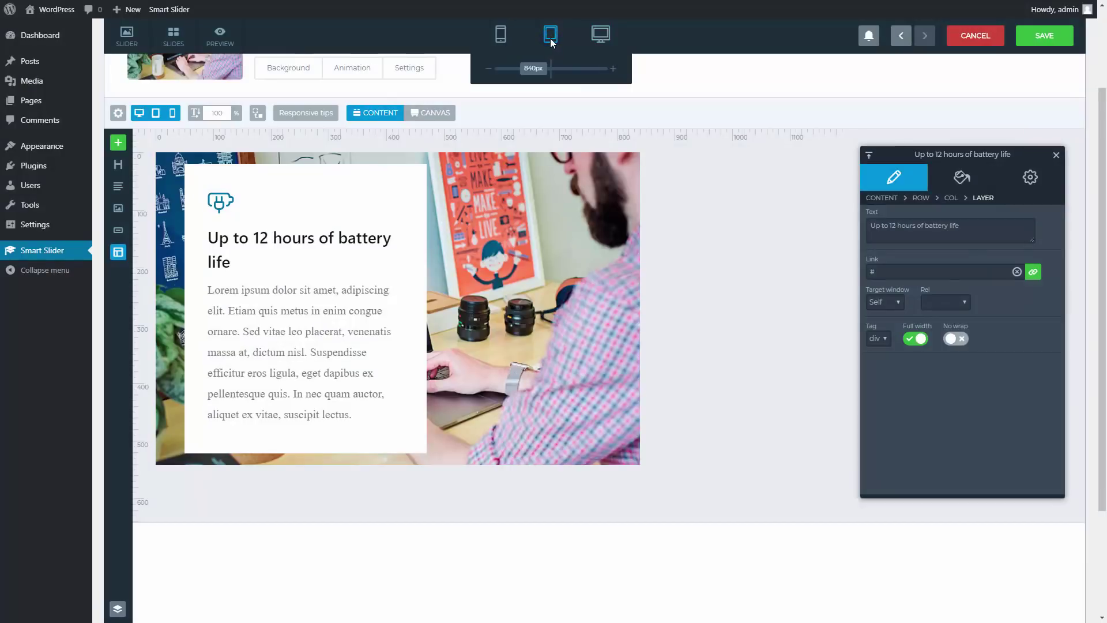
pyautogui.click(501, 37)
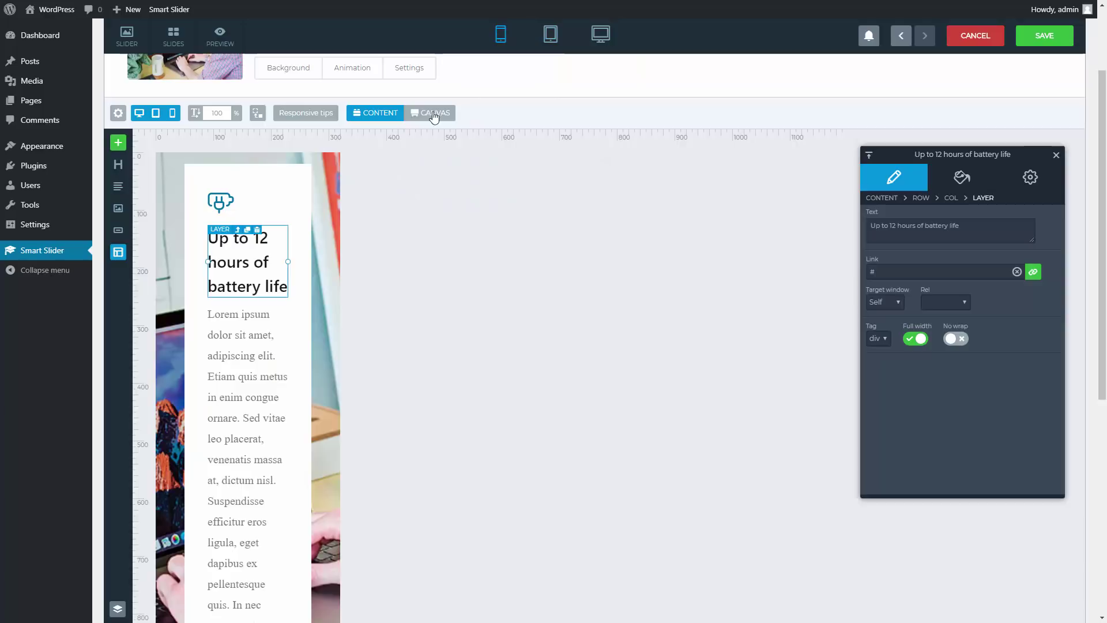
pyautogui.click(326, 185)
pyautogui.moveTo(316, 307); pyautogui.dragTo(338, 313)
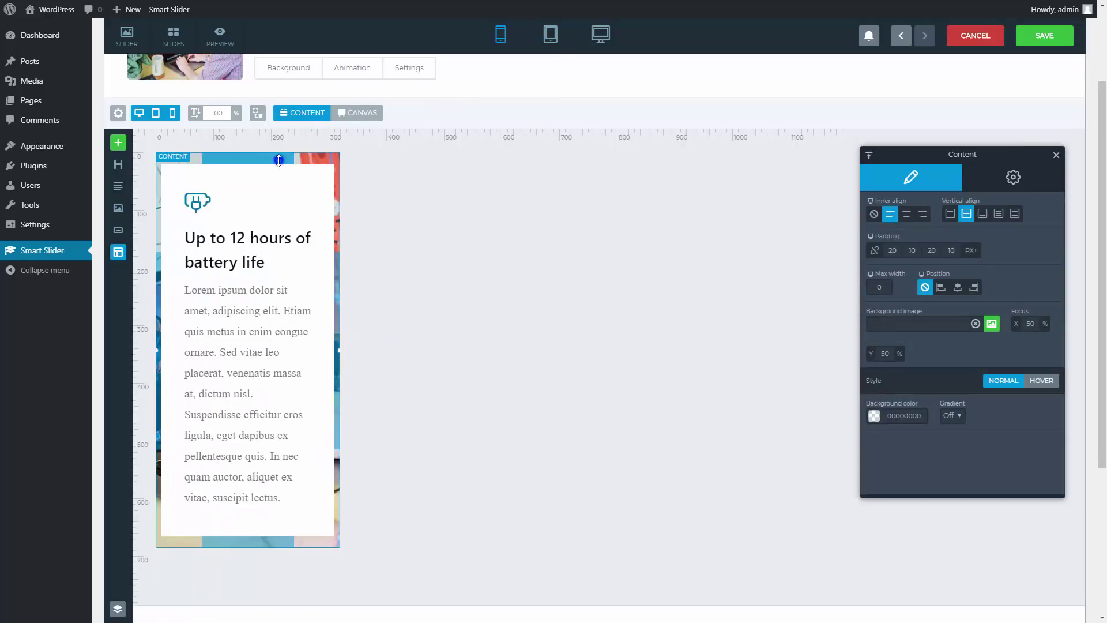
pyautogui.moveTo(279, 161); pyautogui.dragTo(278, 171)
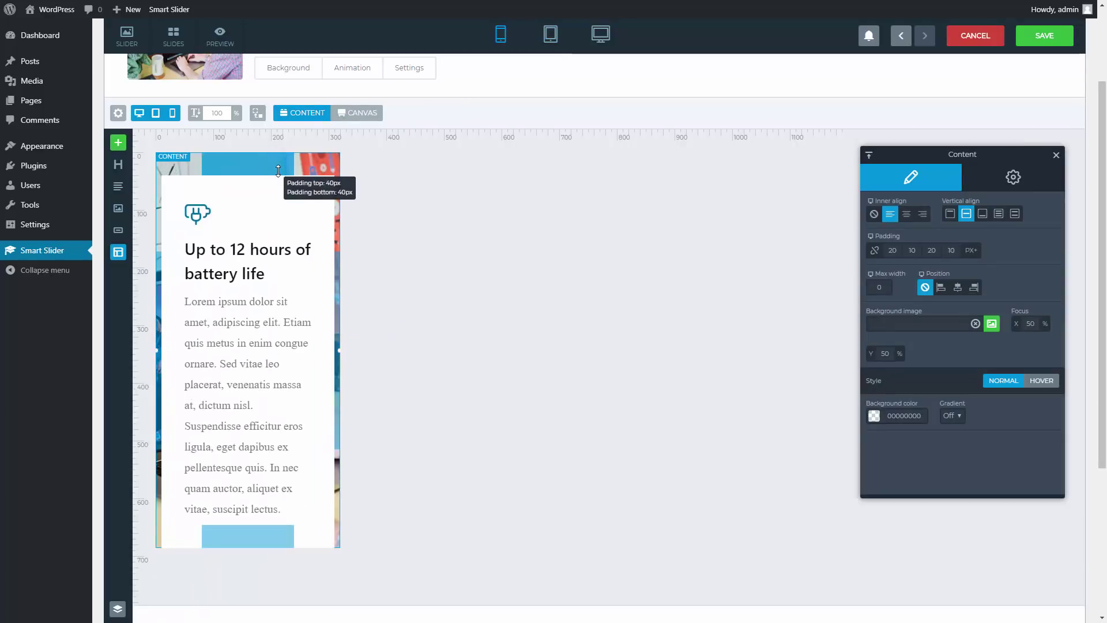
# Step: Set the phone-layout text scale to 80 and check the row and battery icon layers
pyautogui.click(259, 255)
pyautogui.click(217, 112)
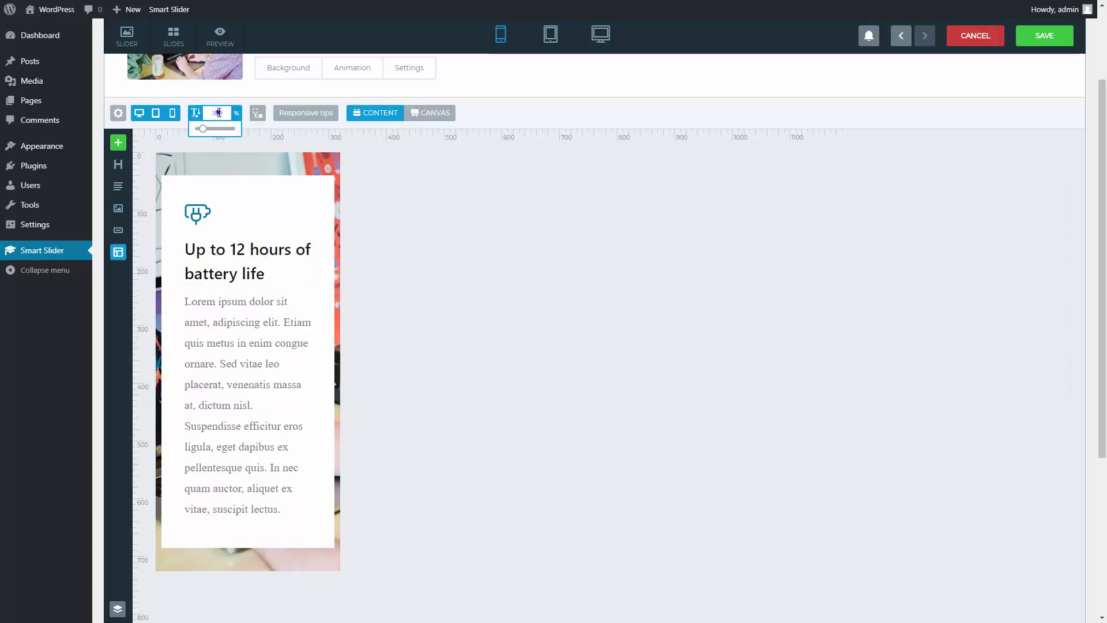
pyautogui.click(254, 281)
pyautogui.click(217, 112)
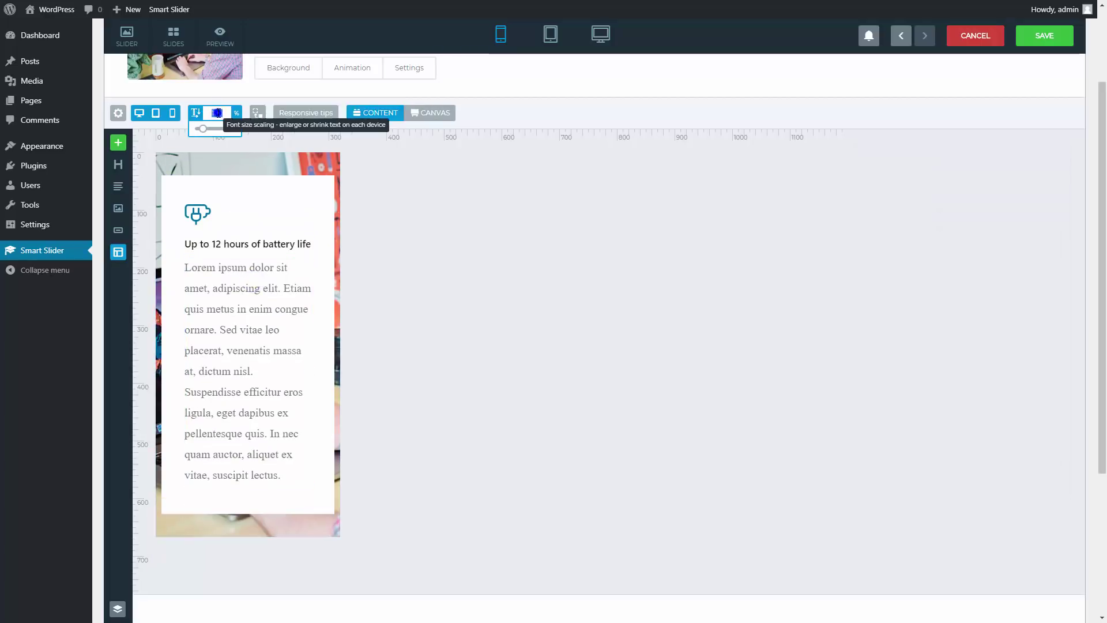
pyautogui.write('80')
pyautogui.click(231, 178)
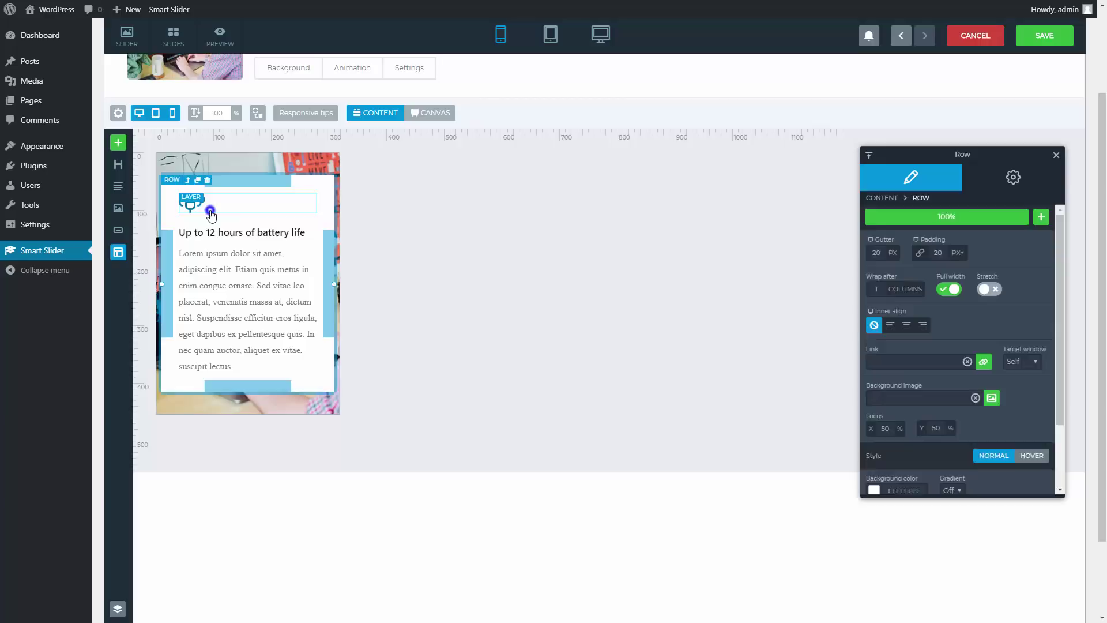
pyautogui.click(211, 215)
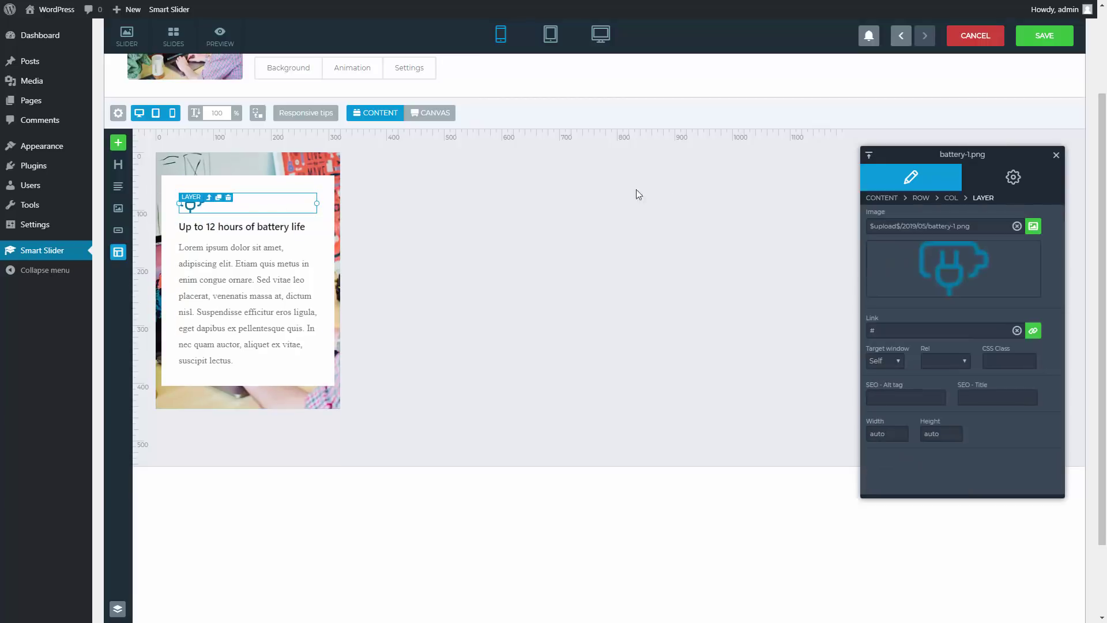
# Step: Save the slide and show the Feature Slider's slide list
pyautogui.click(1033, 44)
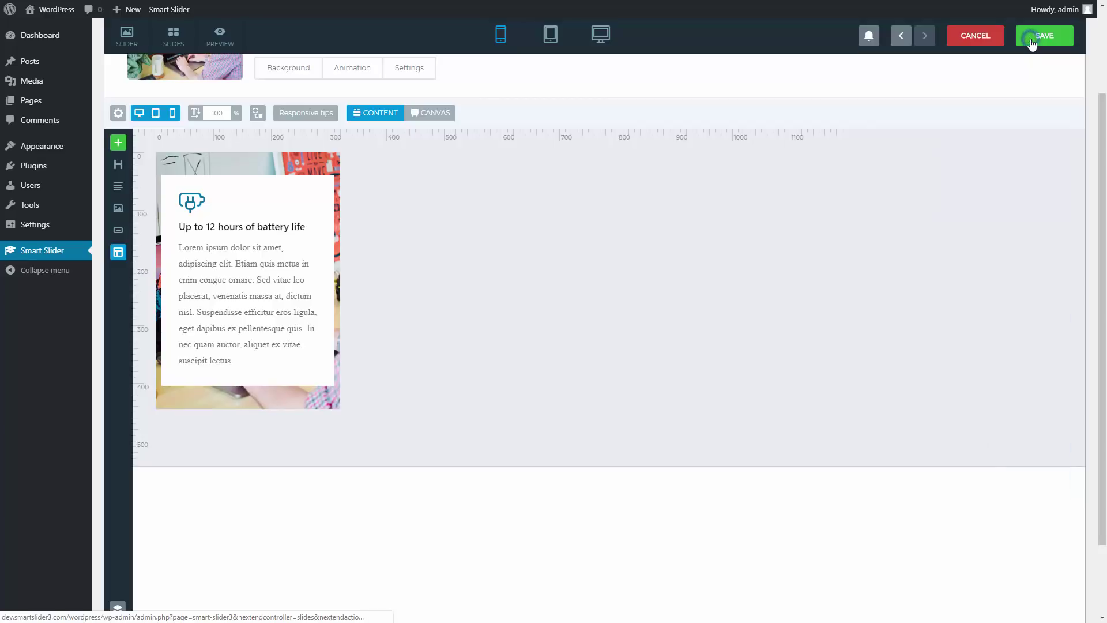
pyautogui.scroll(1, 855, 118)
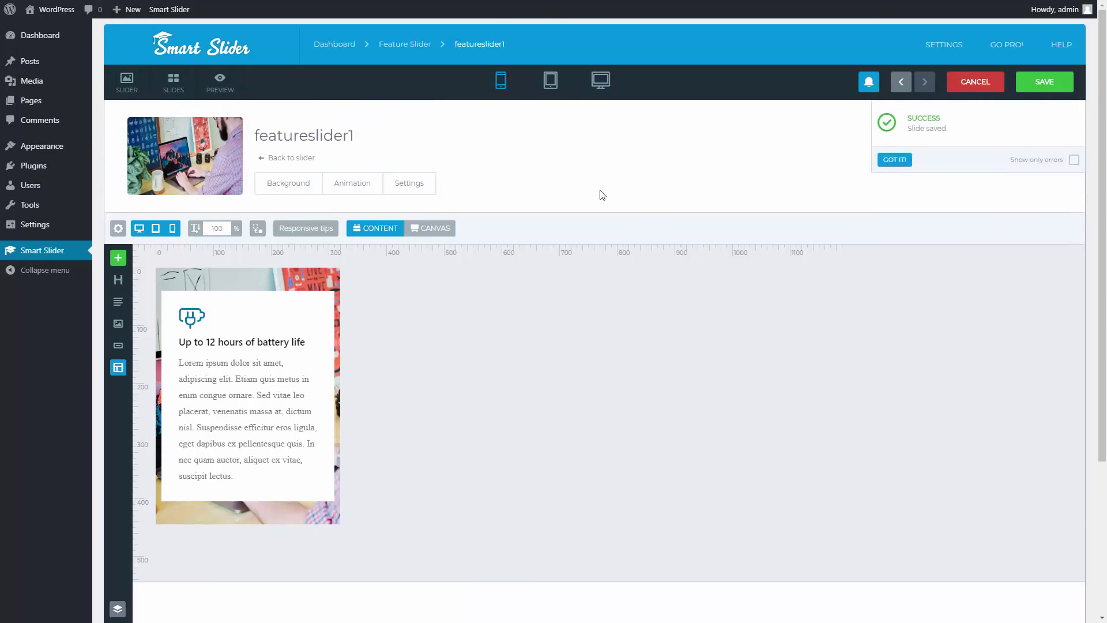
pyautogui.click(174, 86)
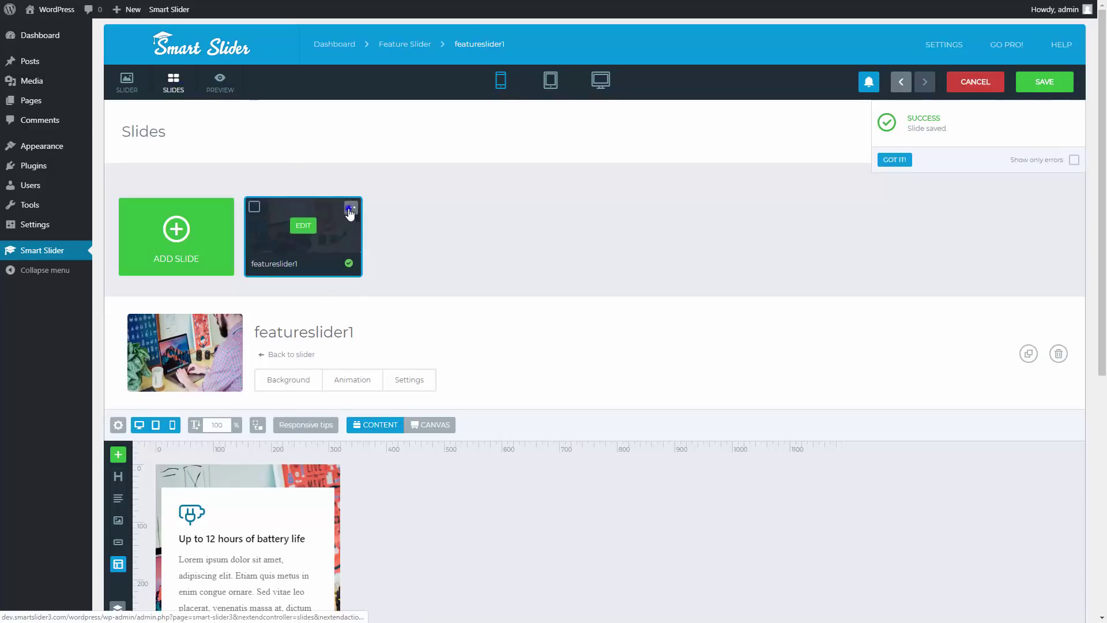
# Step: Duplicate the first slide twice and open the first copy for editing
pyautogui.click(350, 207)
pyautogui.click(349, 228)
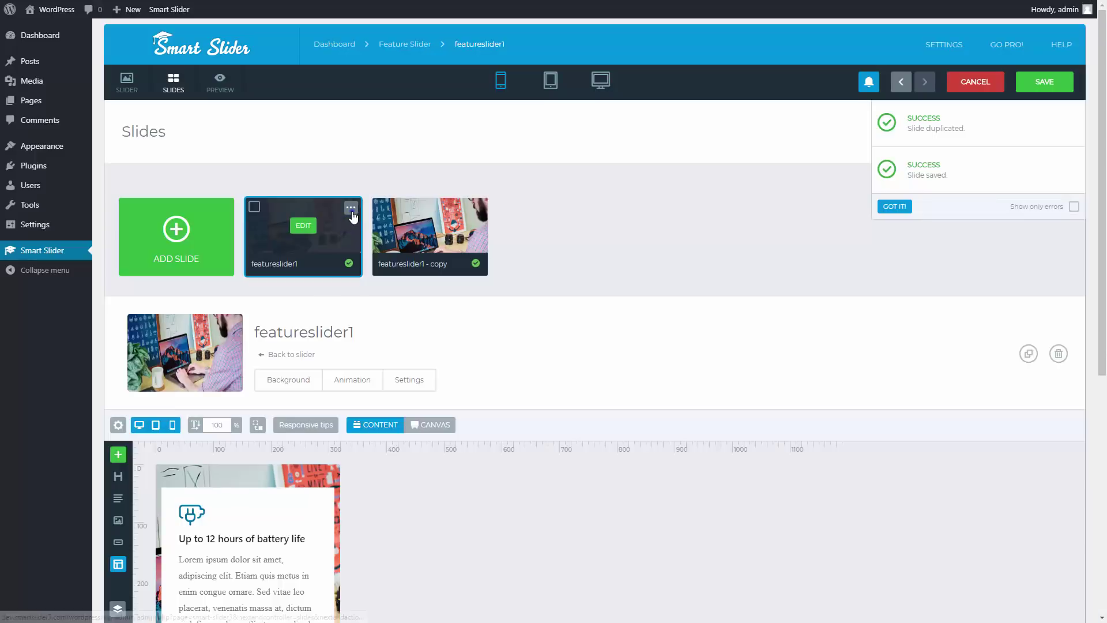
pyautogui.click(351, 207)
pyautogui.click(348, 229)
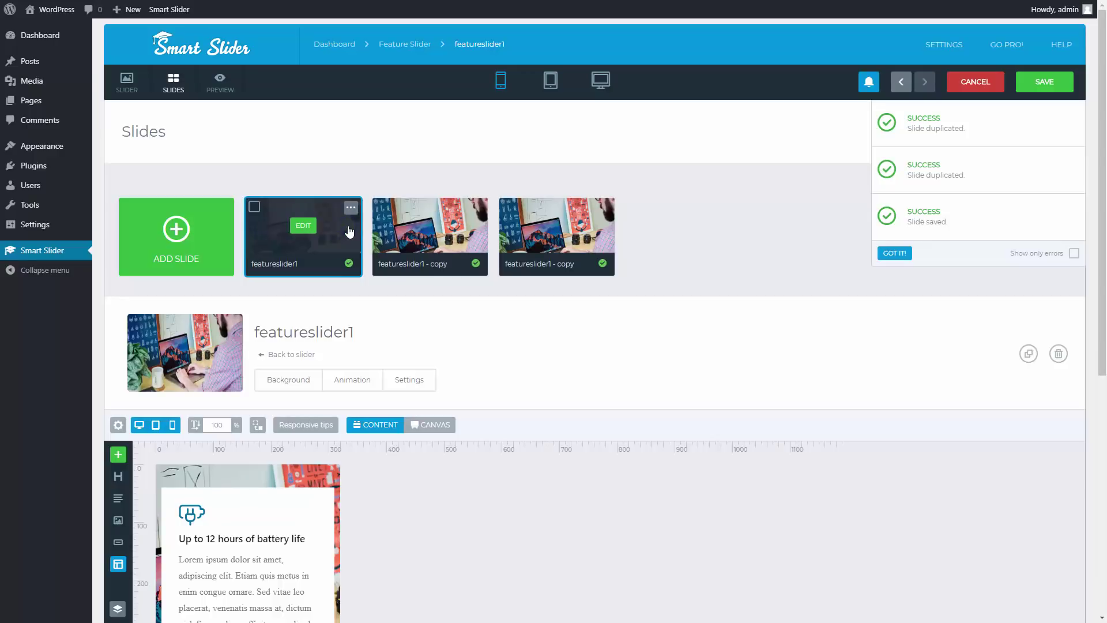
pyautogui.click(427, 229)
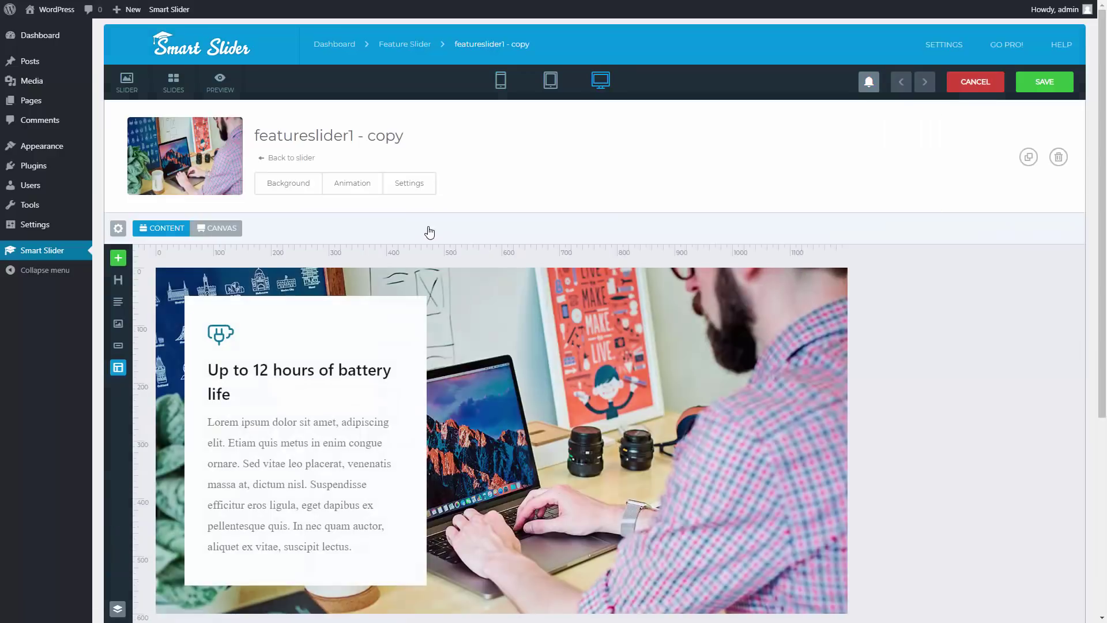
pyautogui.scroll(-2, 430, 232)
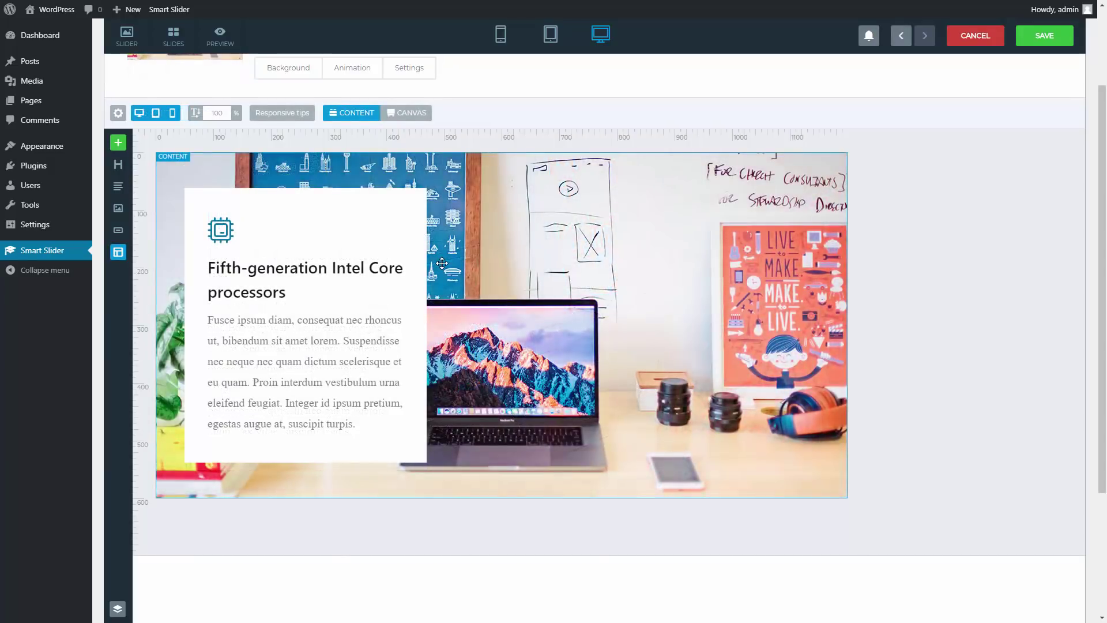
pyautogui.scroll(2, 442, 263)
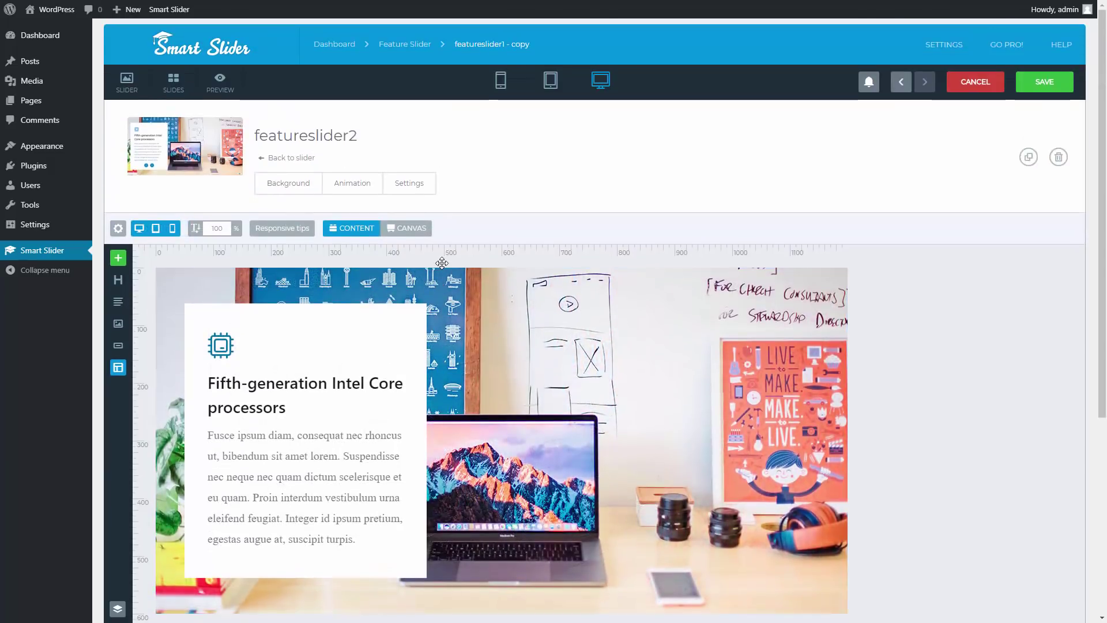
# Step: Set the Feature Slider's main animation to Fade and its maximum height to 600 px
pyautogui.click(141, 89)
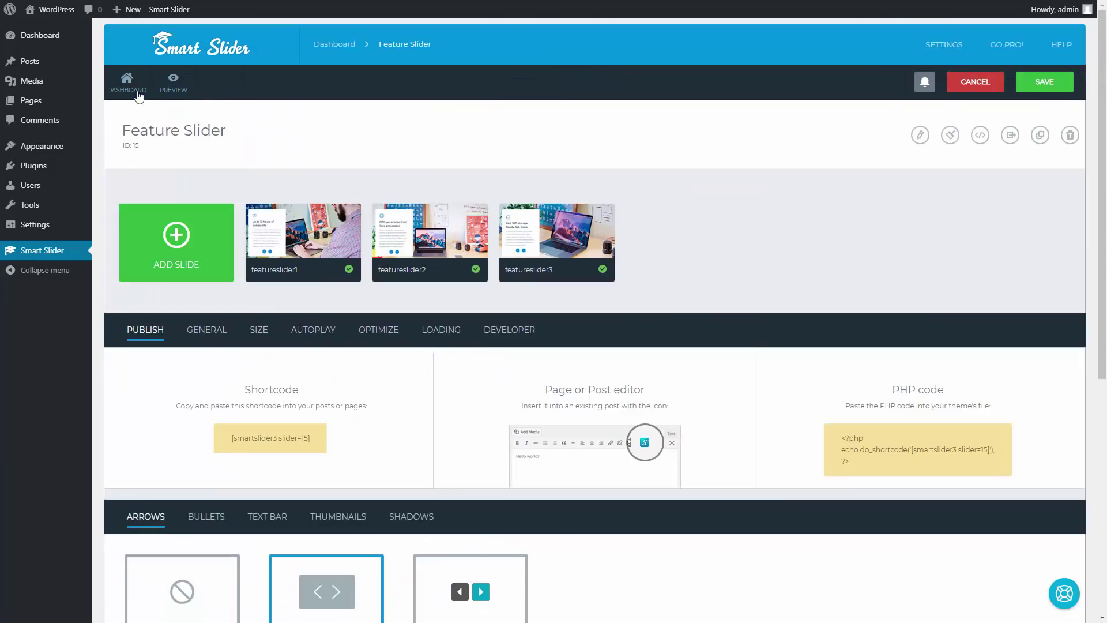
pyautogui.click(211, 329)
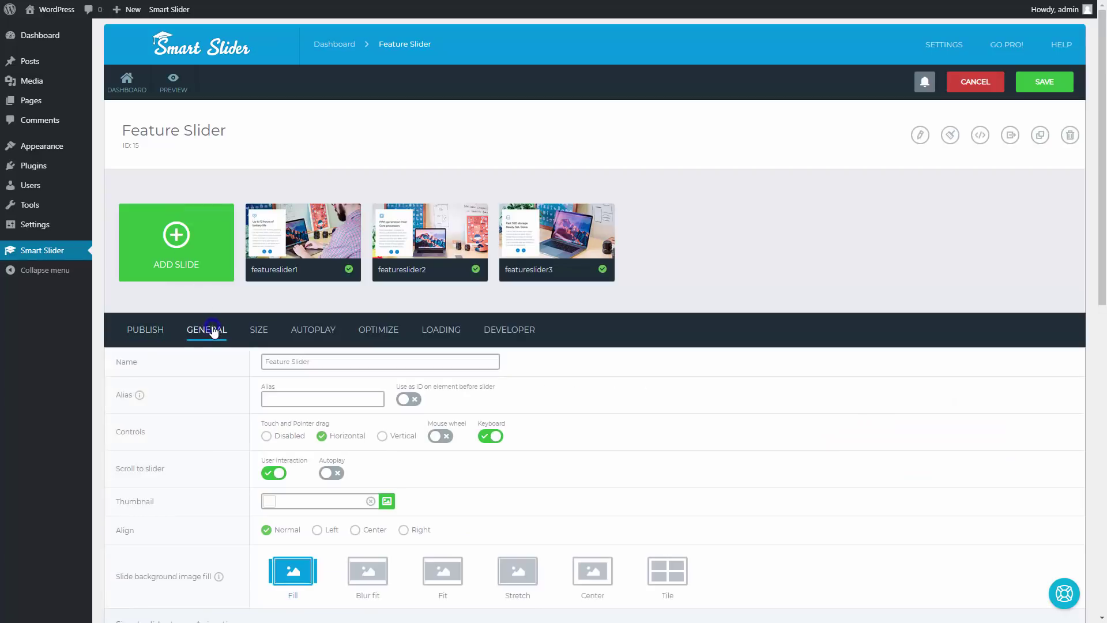
pyautogui.scroll(-5, 212, 330)
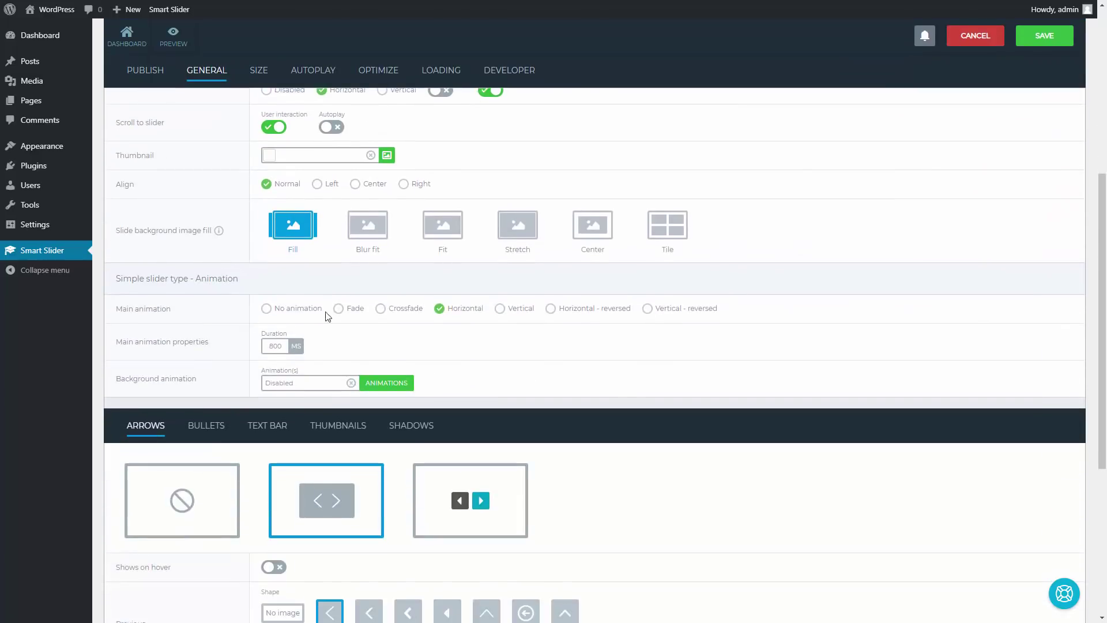
pyautogui.click(339, 310)
pyautogui.click(260, 71)
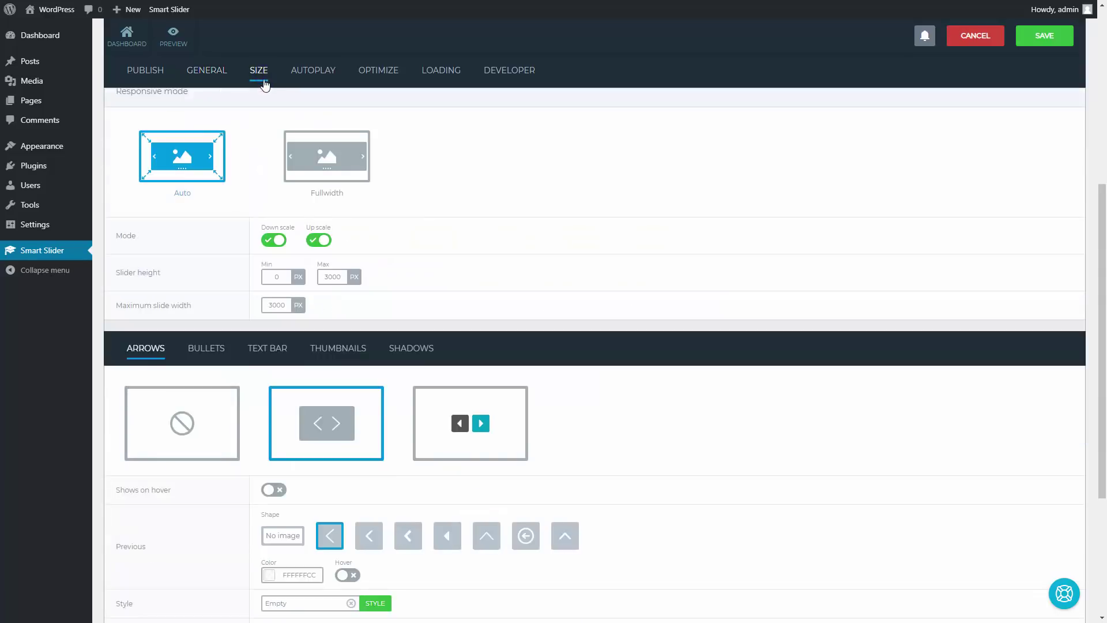
pyautogui.click(329, 277)
pyautogui.click(321, 290)
# Step: Use thin chevron arrows shown only on hover, coloured 0B73A8FF with a white hover colour
pyautogui.scroll(-4, 323, 294)
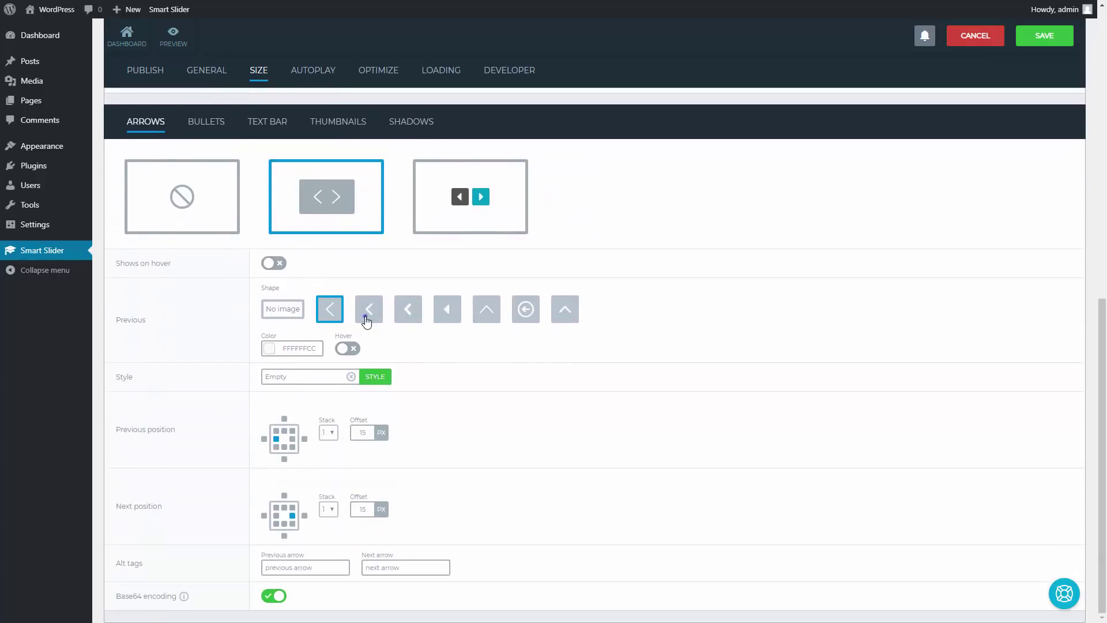
pyautogui.click(367, 320)
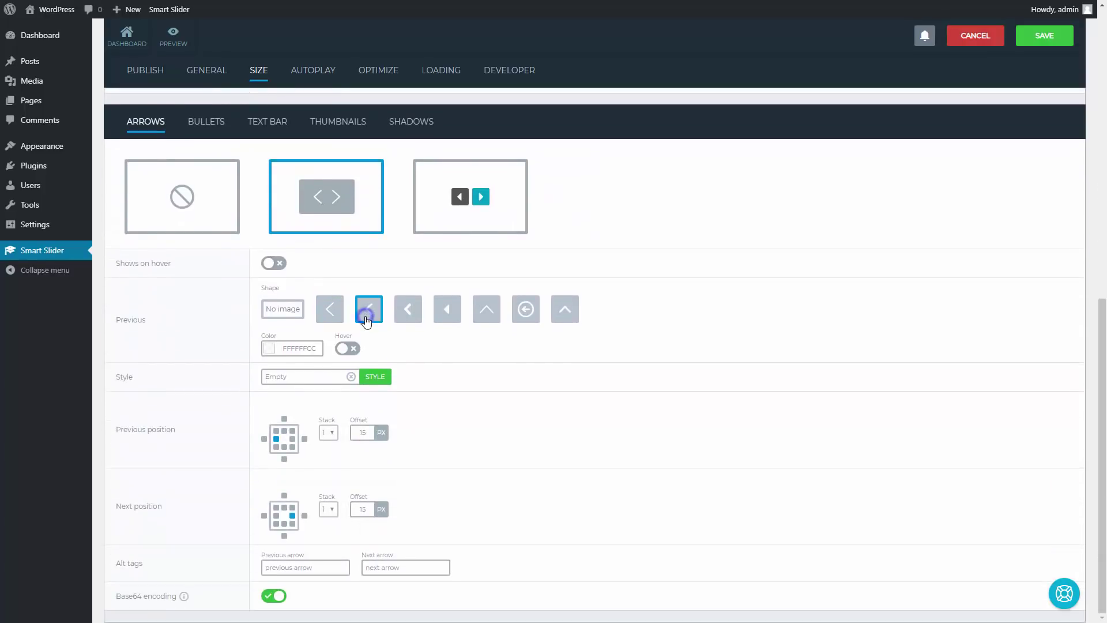
pyautogui.click(276, 267)
pyautogui.doubleClick(293, 346)
pyautogui.write('0B73A8FF')
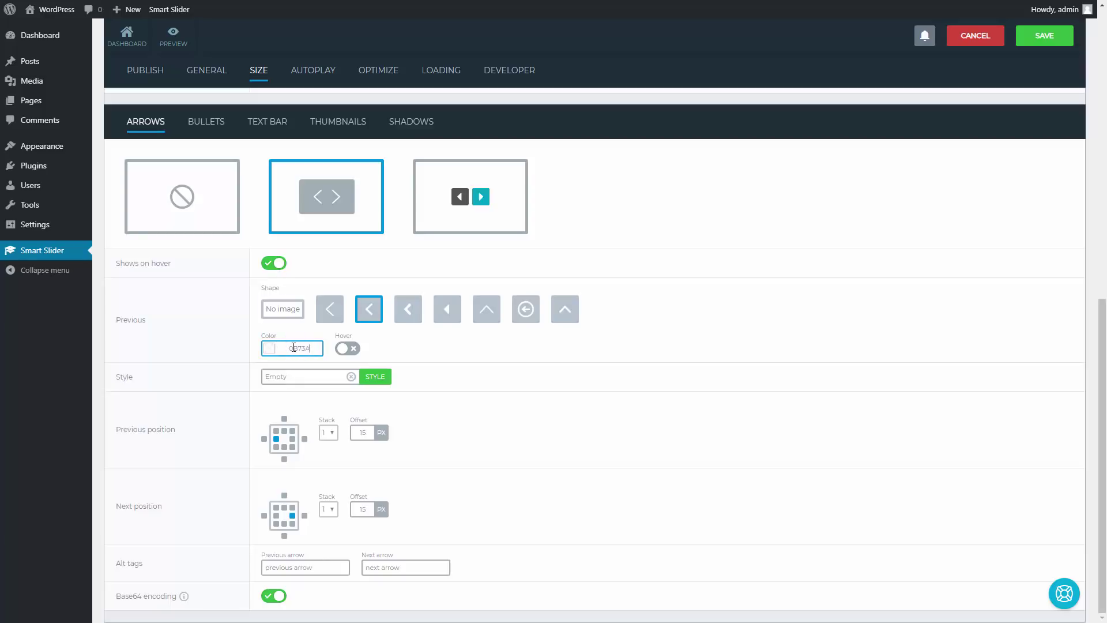
pyautogui.click(356, 358)
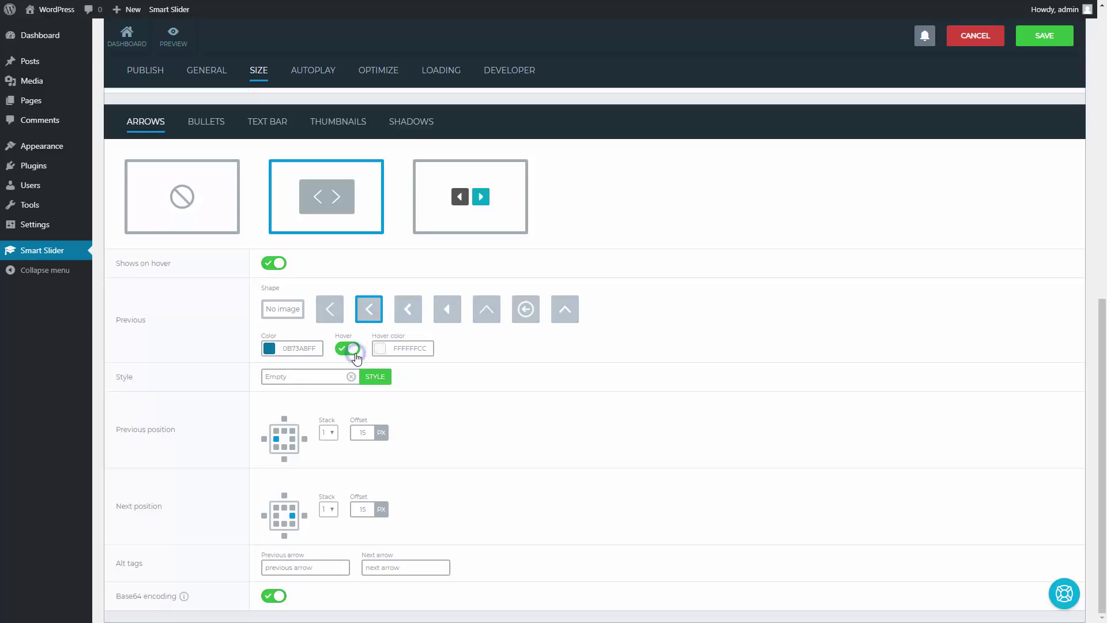
pyautogui.click(380, 348)
pyautogui.click(434, 375)
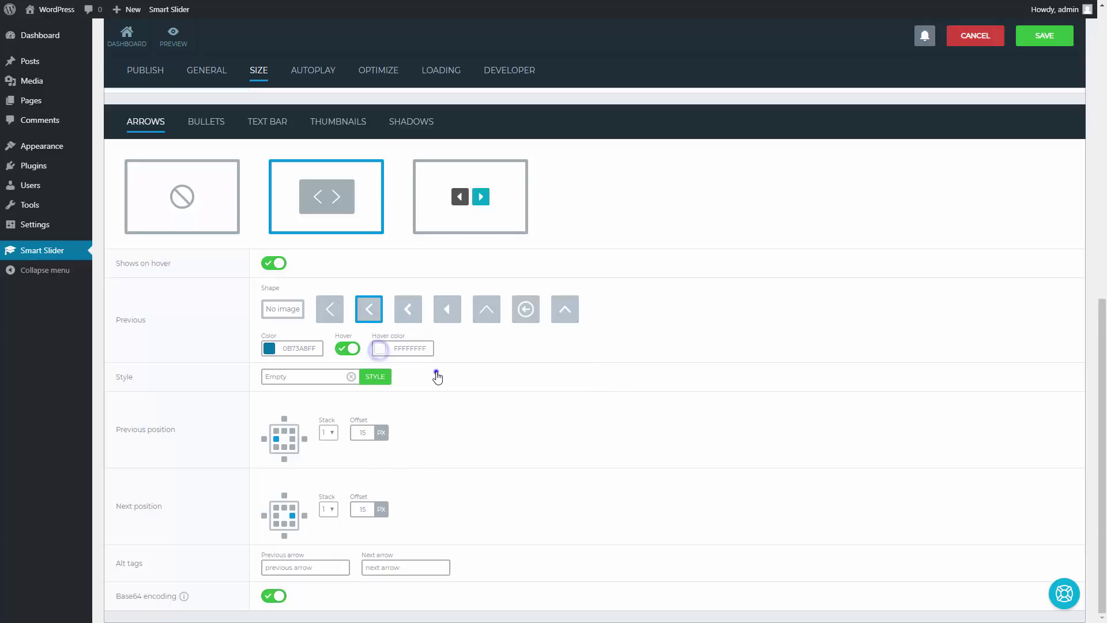
# Step: Give the arrow style a white background, 5 px padding on all sides and 99 px border radius
pyautogui.click(384, 381)
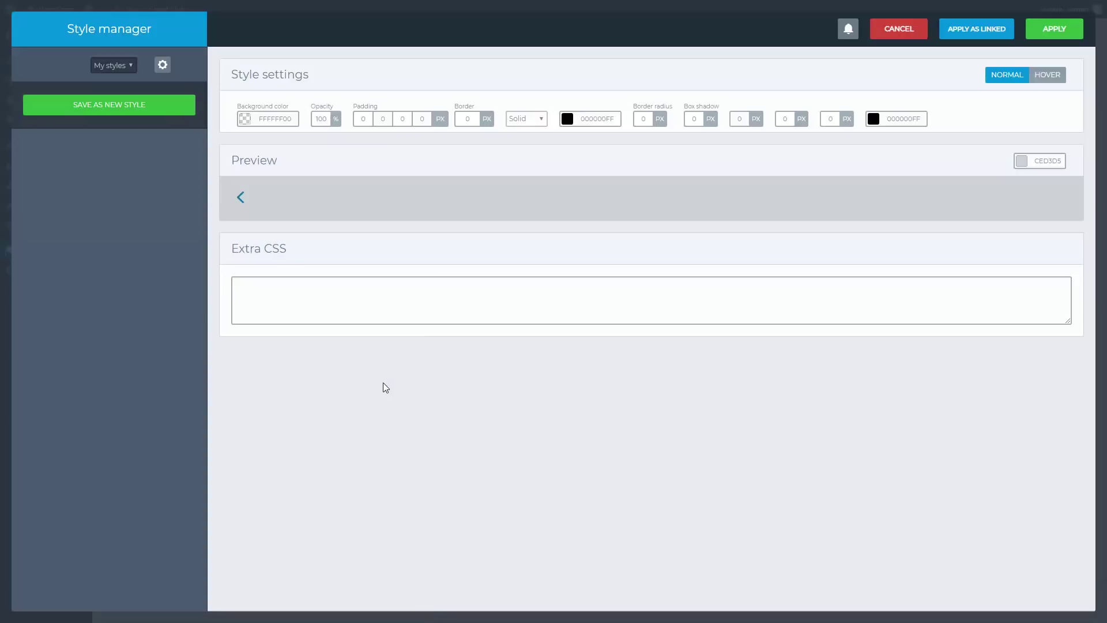
pyautogui.click(245, 119)
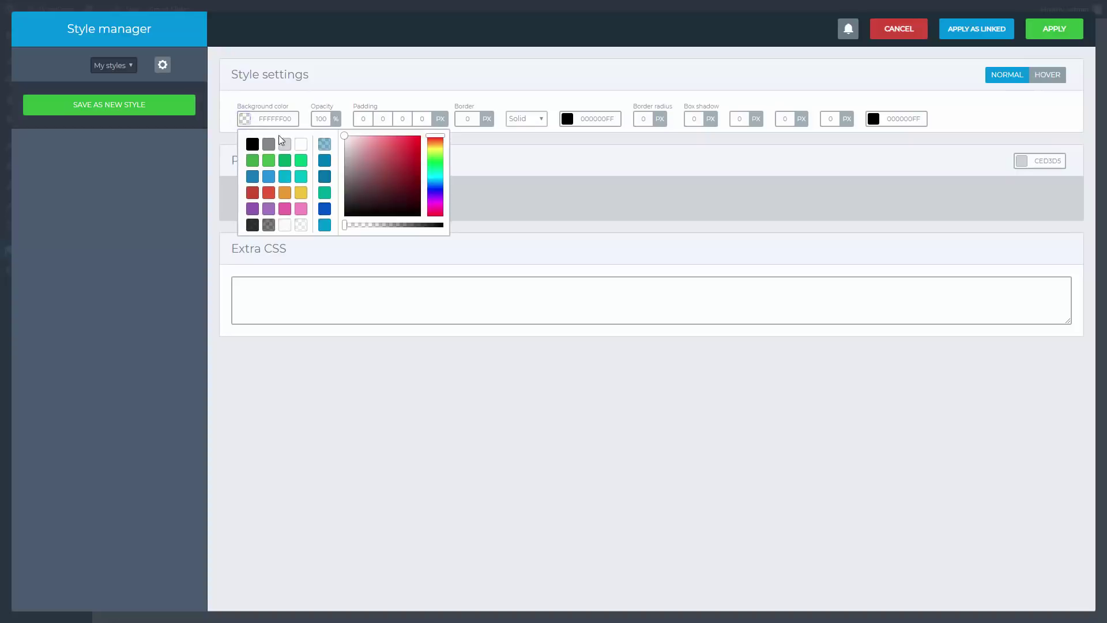
pyautogui.click(300, 146)
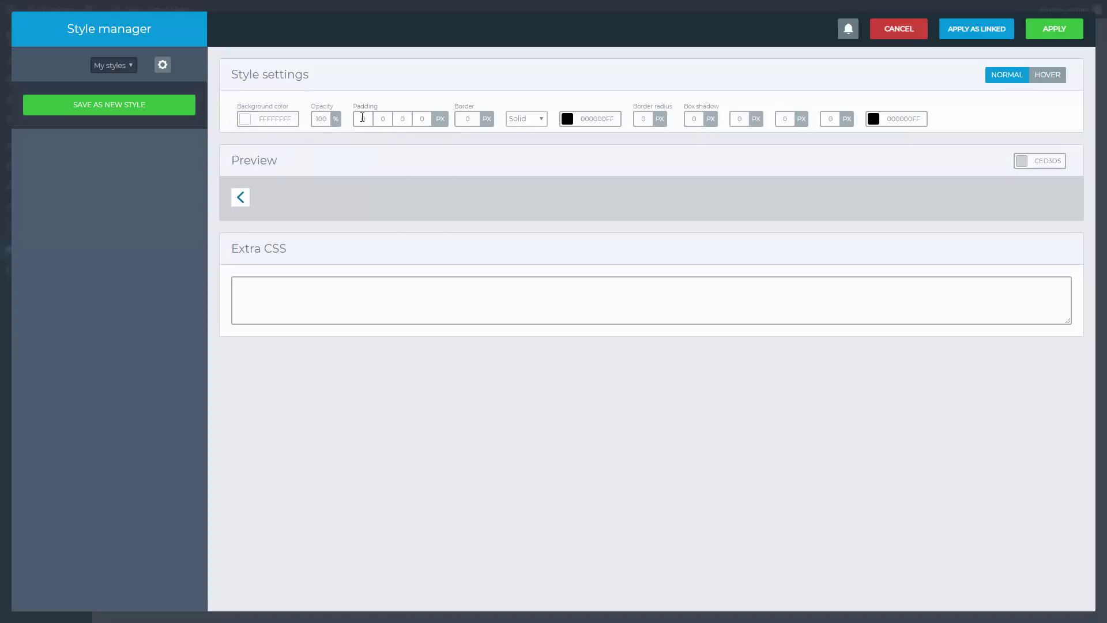
pyautogui.click(362, 117)
pyautogui.write('5')
pyautogui.click(383, 117)
pyautogui.write('5')
pyautogui.click(402, 117)
pyautogui.write('5')
pyautogui.click(419, 117)
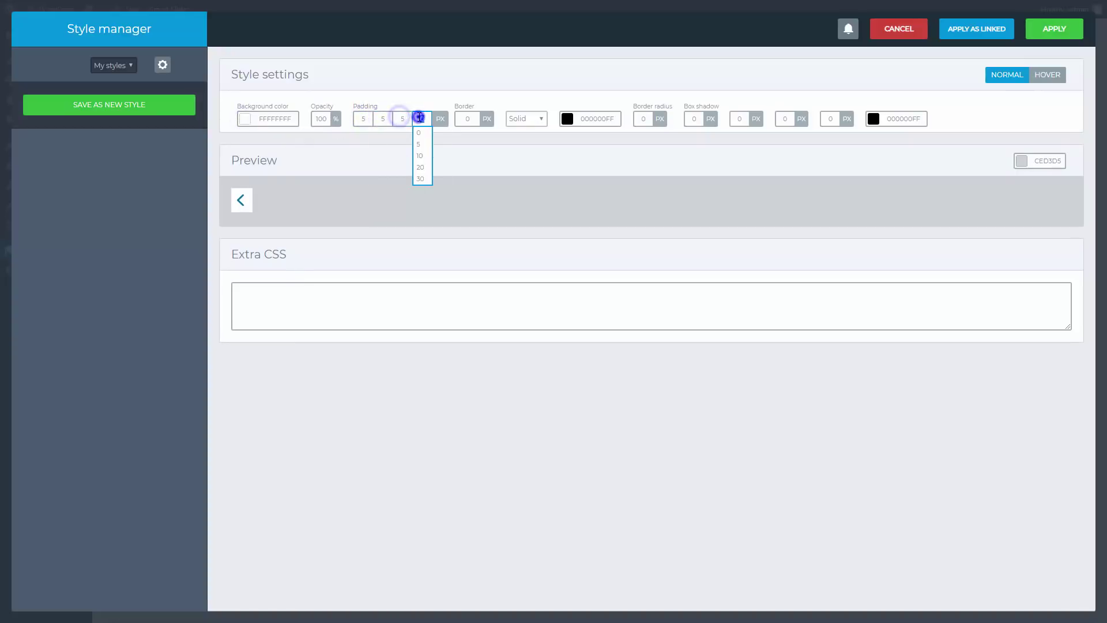
pyautogui.write('5')
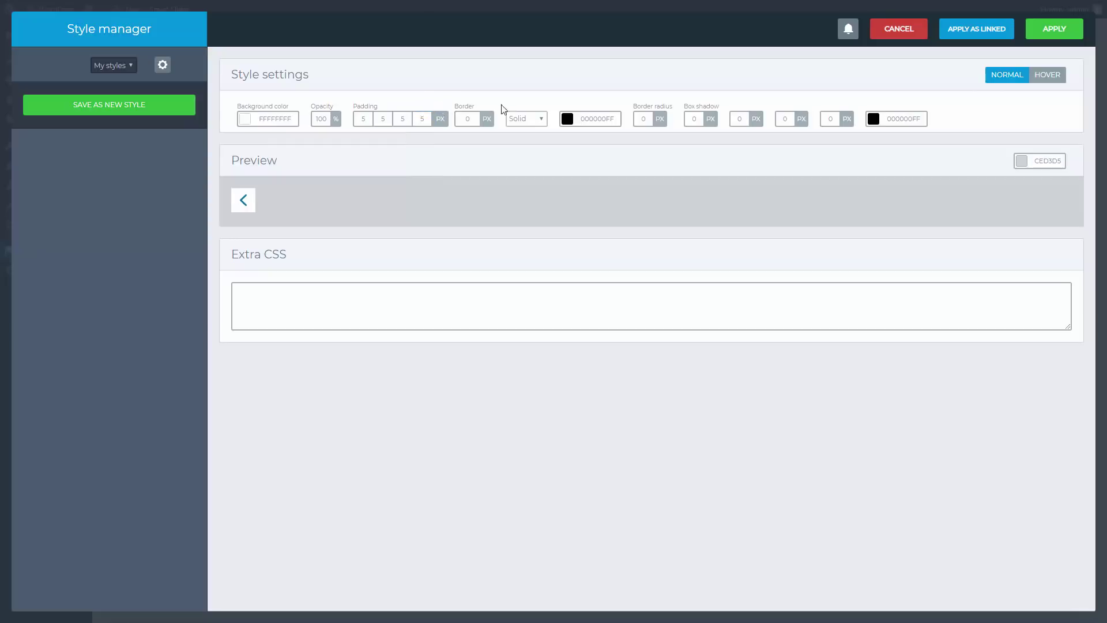
pyautogui.click(637, 120)
pyautogui.write('99')
# Step: Set the arrow's hover background colour to 107EB6FF
pyautogui.click(1046, 75)
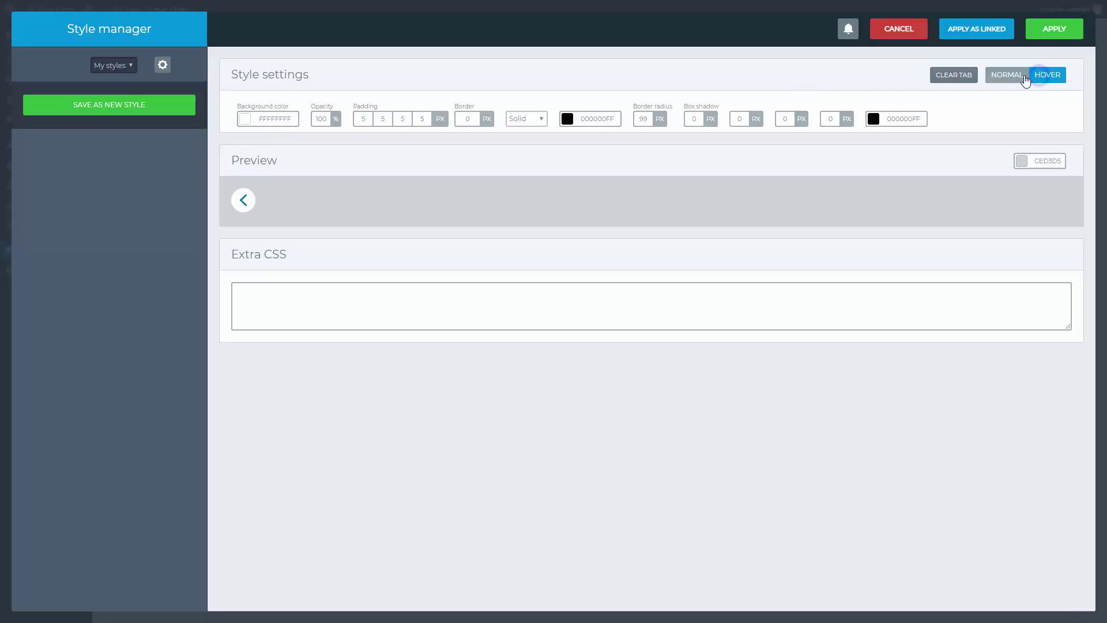
pyautogui.click(288, 120)
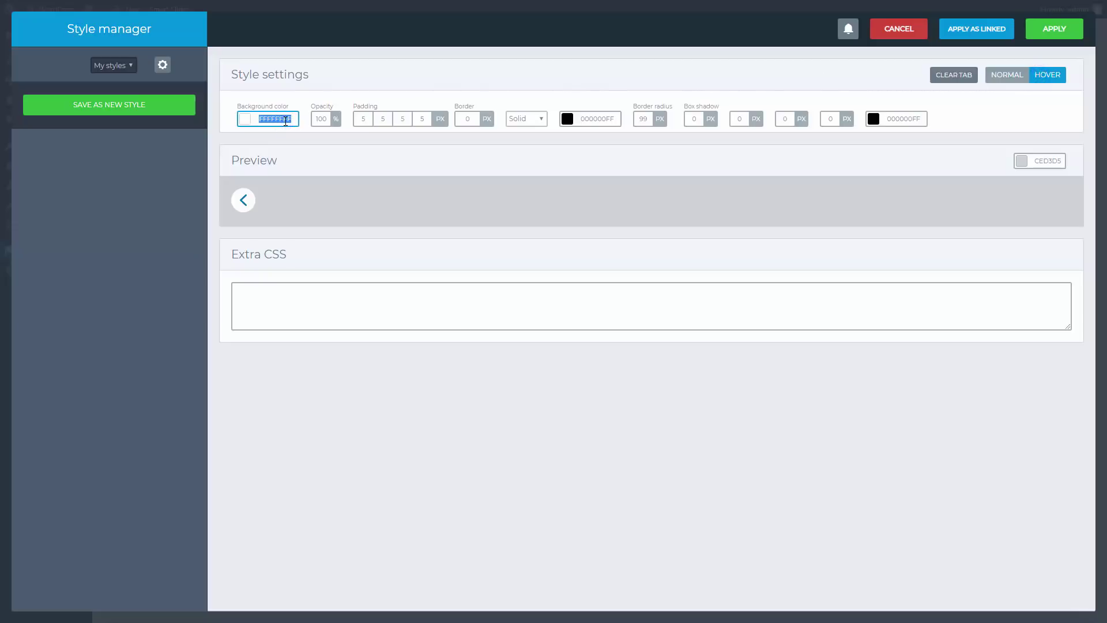
pyautogui.write('107EB6')
pyautogui.press('Return')
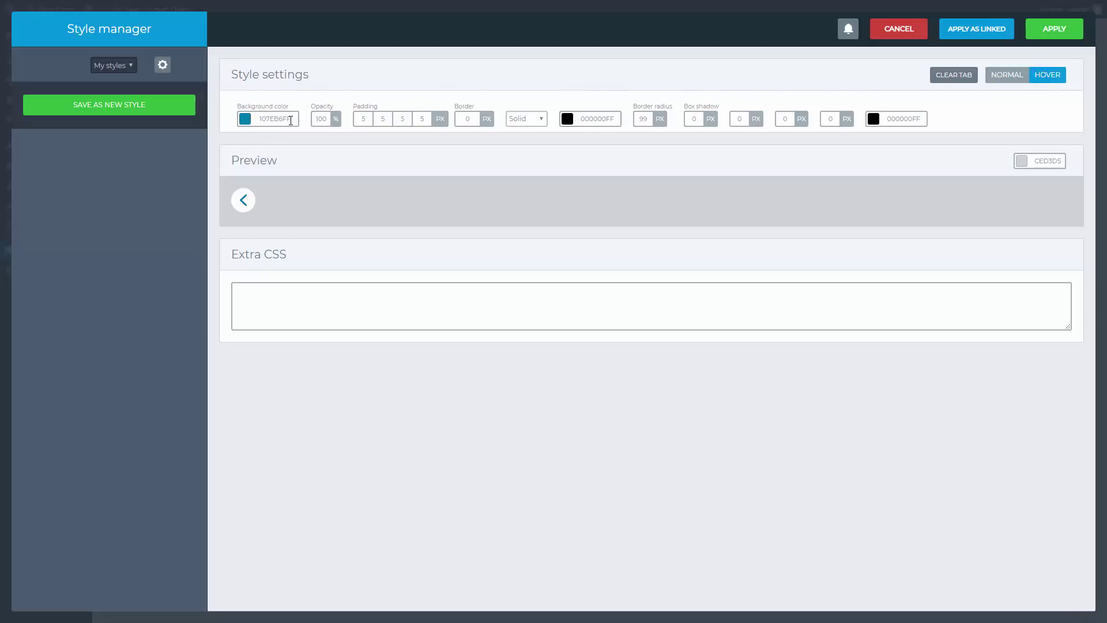
# Step: Apply the arrow style, set Previous and Next arrow offsets to 10, and enable dot bullets
pyautogui.click(1055, 35)
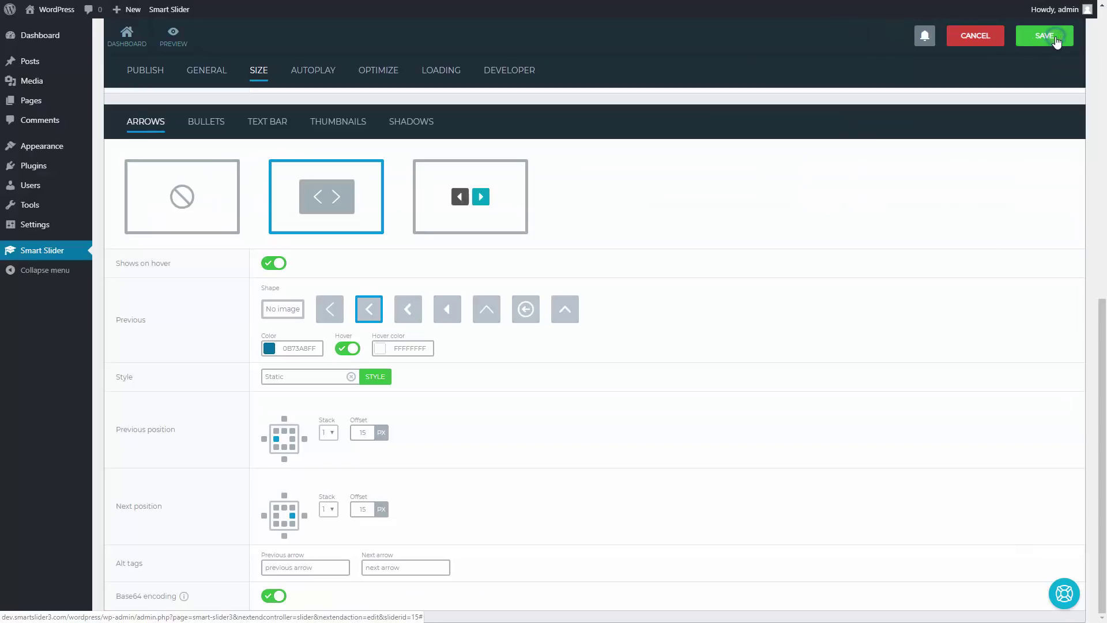
pyautogui.doubleClick(362, 432)
pyautogui.write('10')
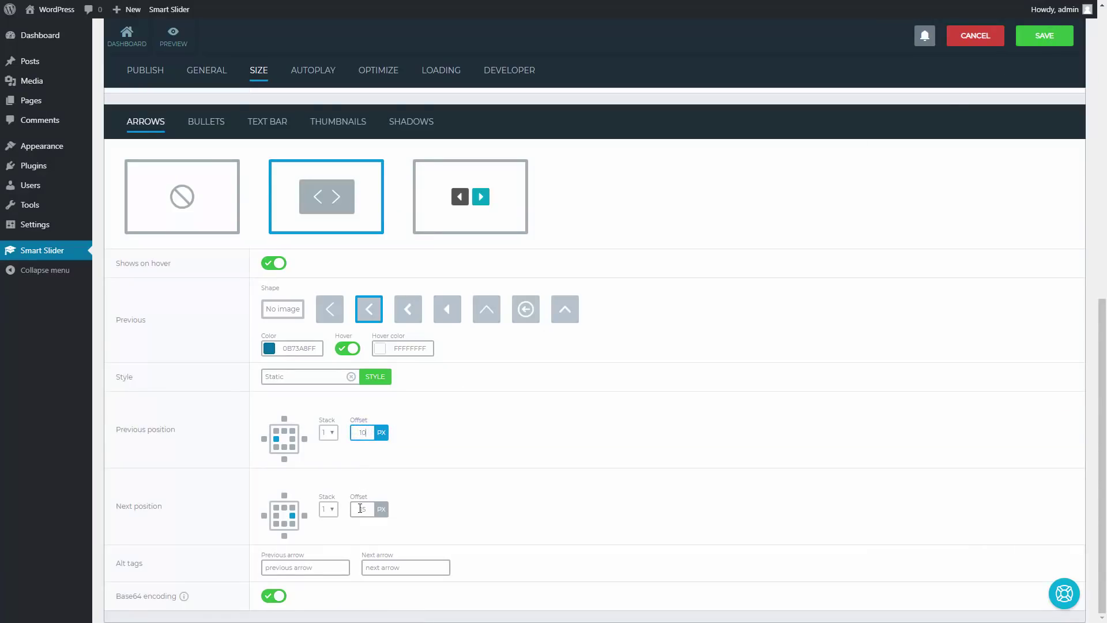
pyautogui.doubleClick(360, 508)
pyautogui.write('10')
pyautogui.click(412, 505)
pyautogui.click(219, 124)
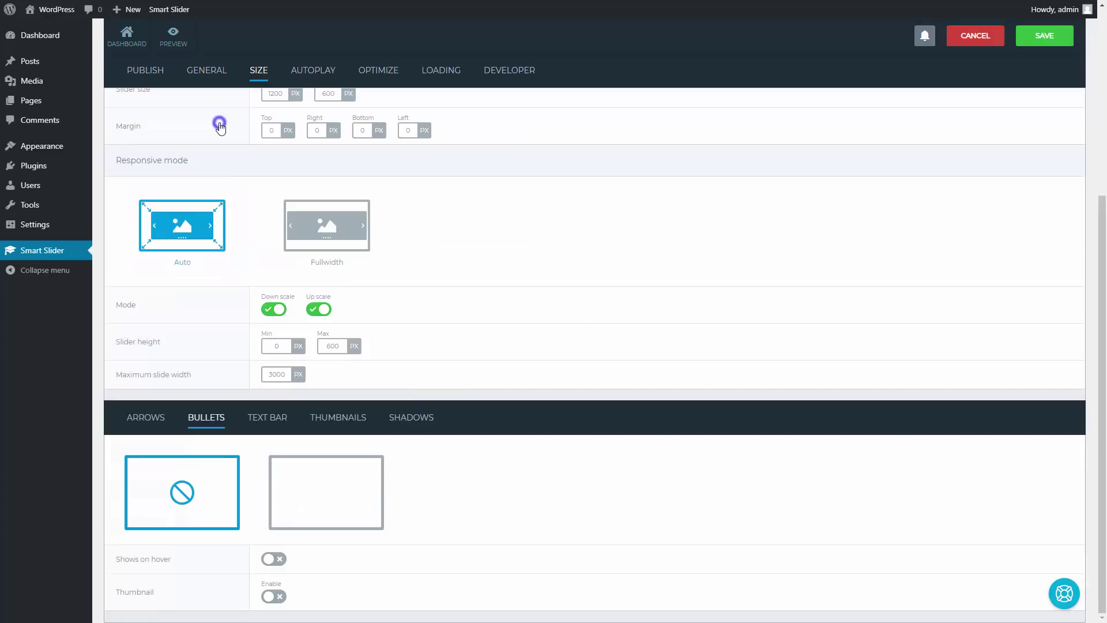
pyautogui.click(321, 472)
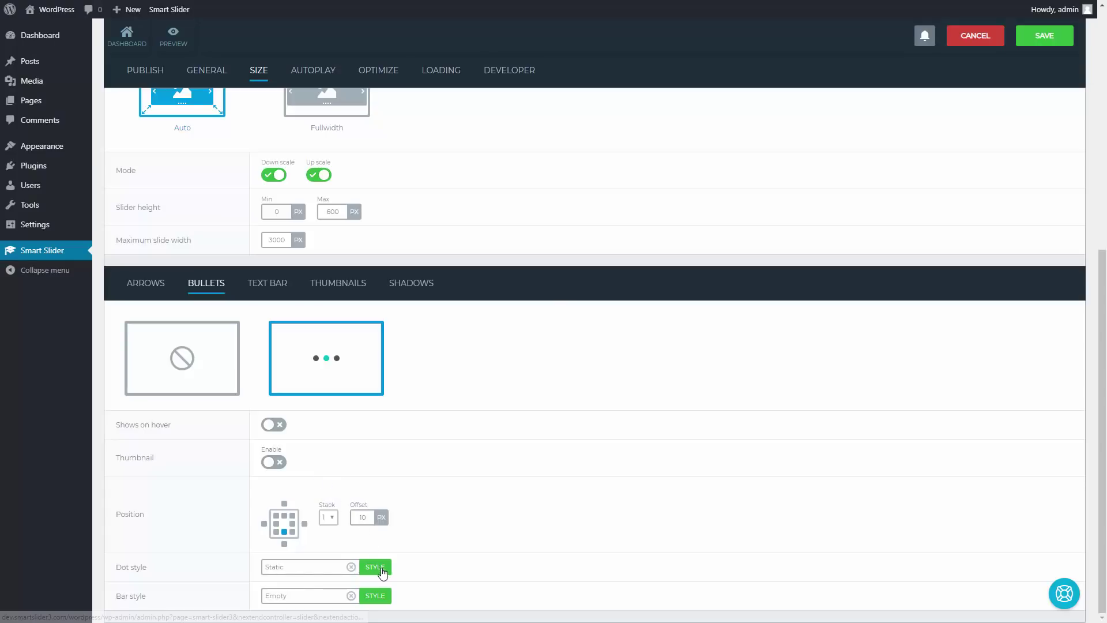
# Step: Colour the bullet dots 0B73A875 and the active dot 0B73A8FF, then apply the dot style
pyautogui.click(378, 569)
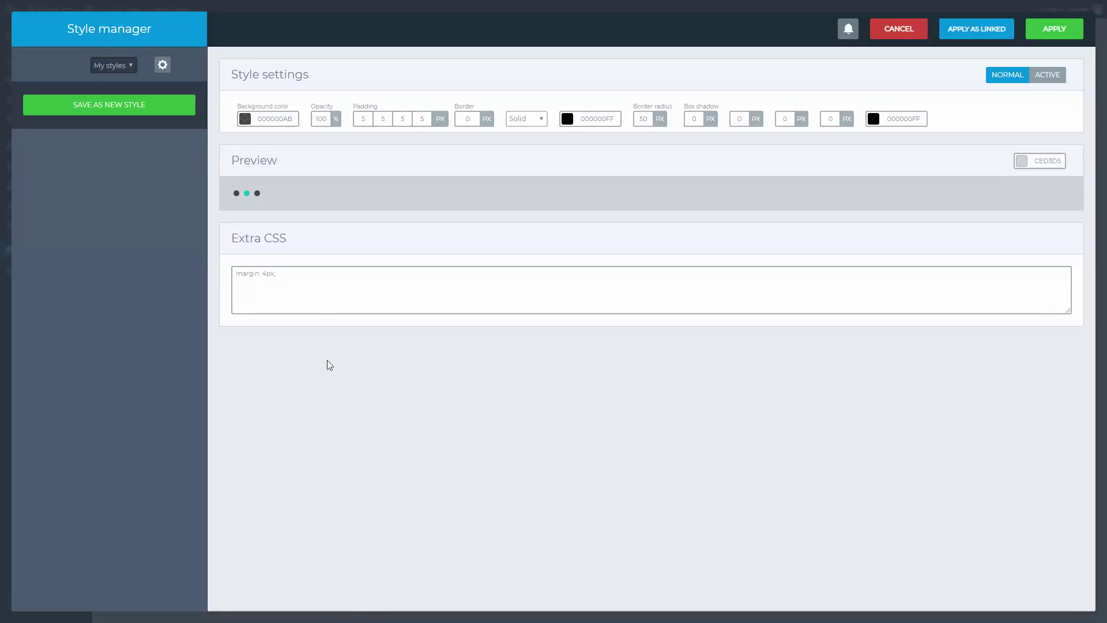
pyautogui.doubleClick(279, 119)
pyautogui.write('0B73A875')
pyautogui.moveTo(283, 118); pyautogui.dragTo(252, 122)
pyautogui.hotkey('ctrl', 'c')
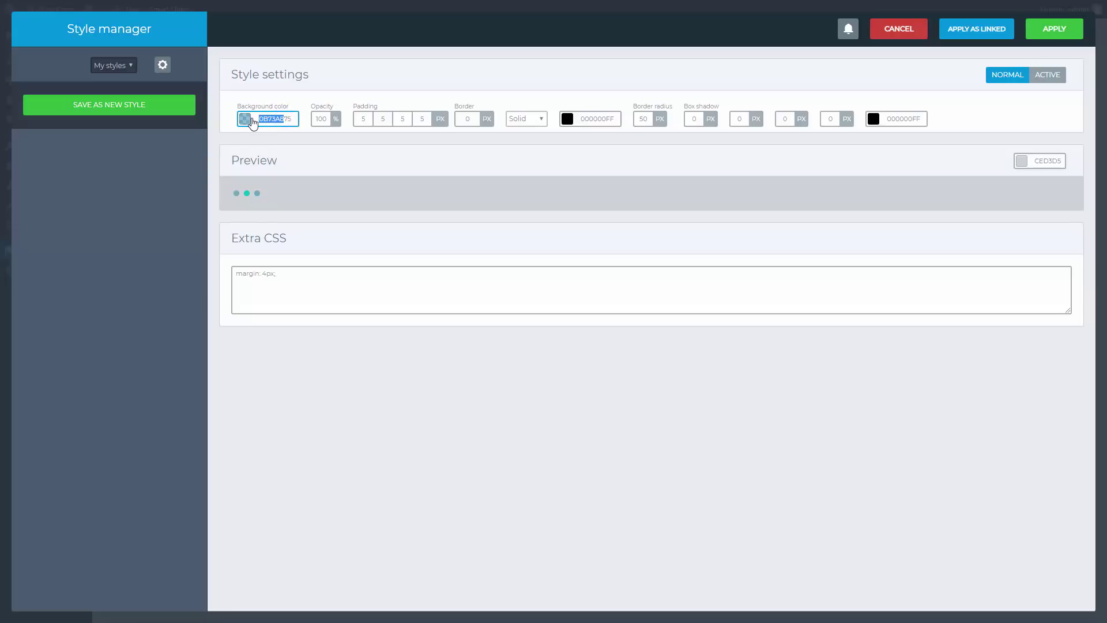
pyautogui.click(1043, 81)
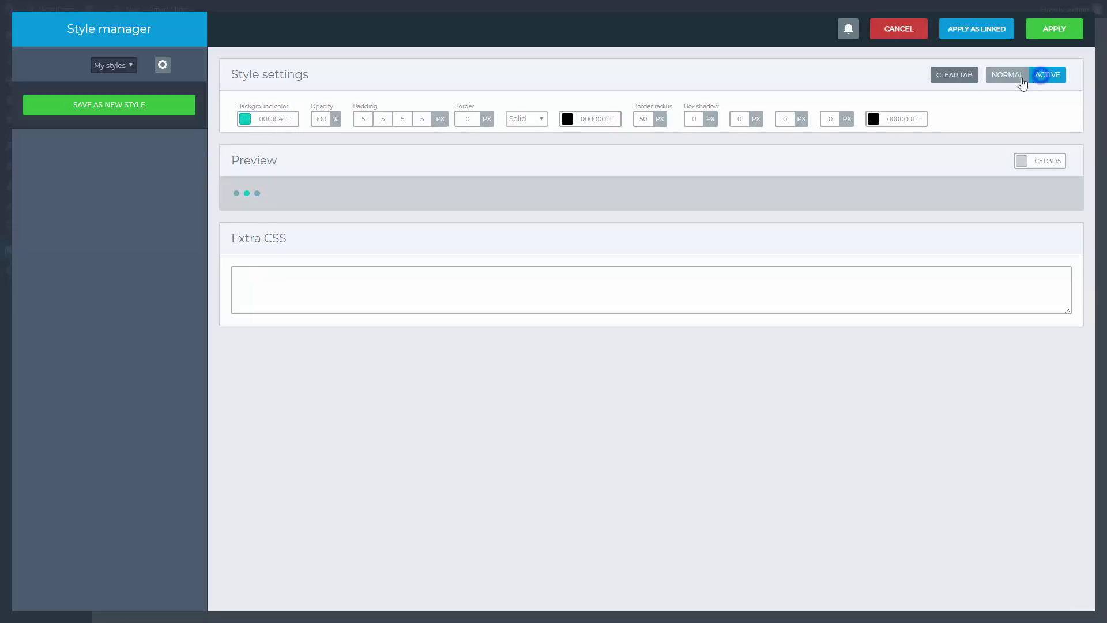
pyautogui.doubleClick(281, 119)
pyautogui.hotkey('ctrl', 'v')
pyautogui.click(1039, 32)
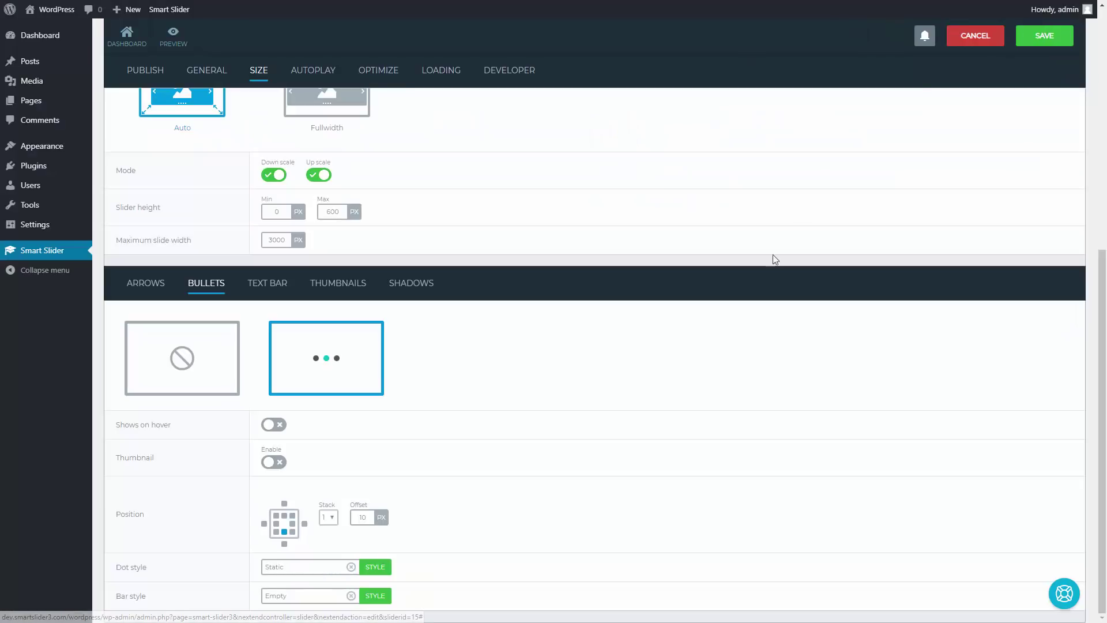
# Step: Style the bullet bar with a white background, 3 px padding and 99 px border radius, then apply
pyautogui.click(376, 596)
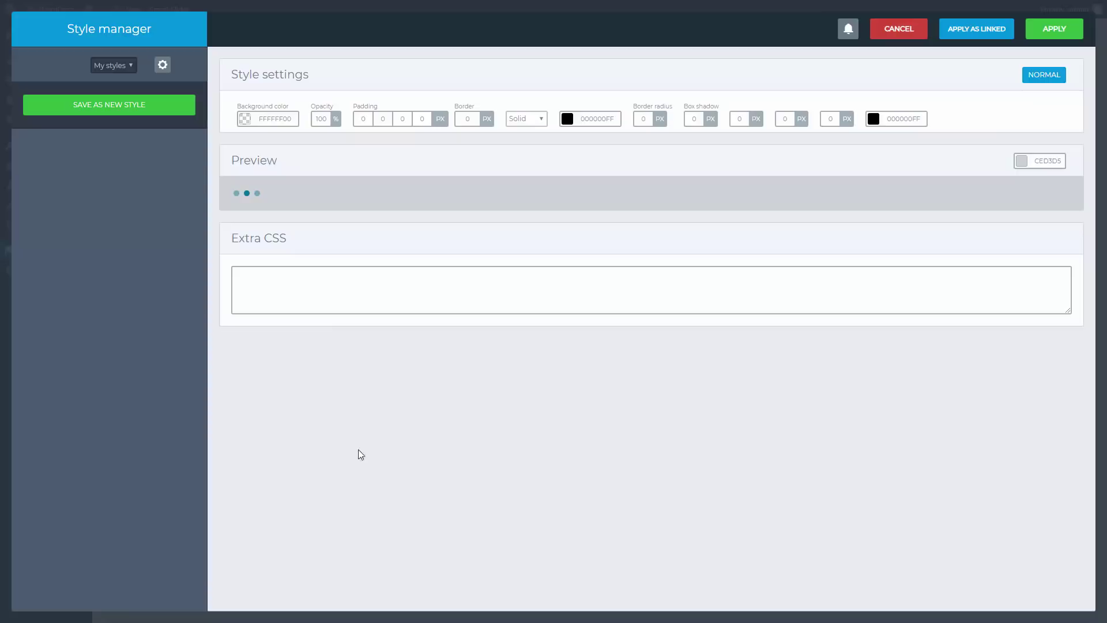
pyautogui.click(245, 118)
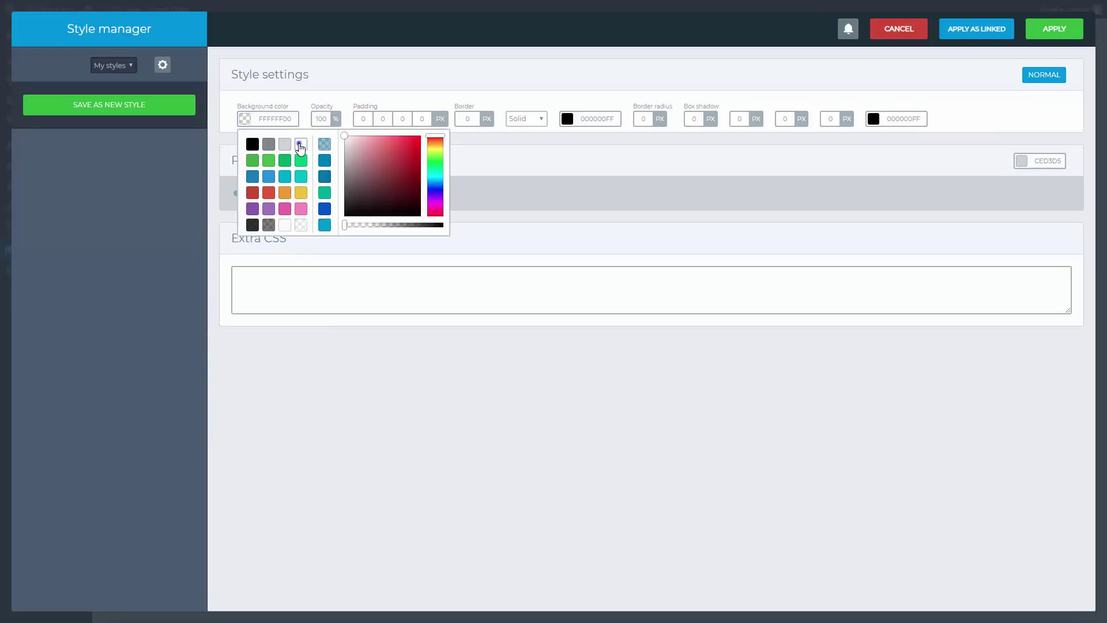
pyautogui.click(299, 147)
pyautogui.click(362, 119)
pyautogui.write('3')
pyautogui.click(383, 119)
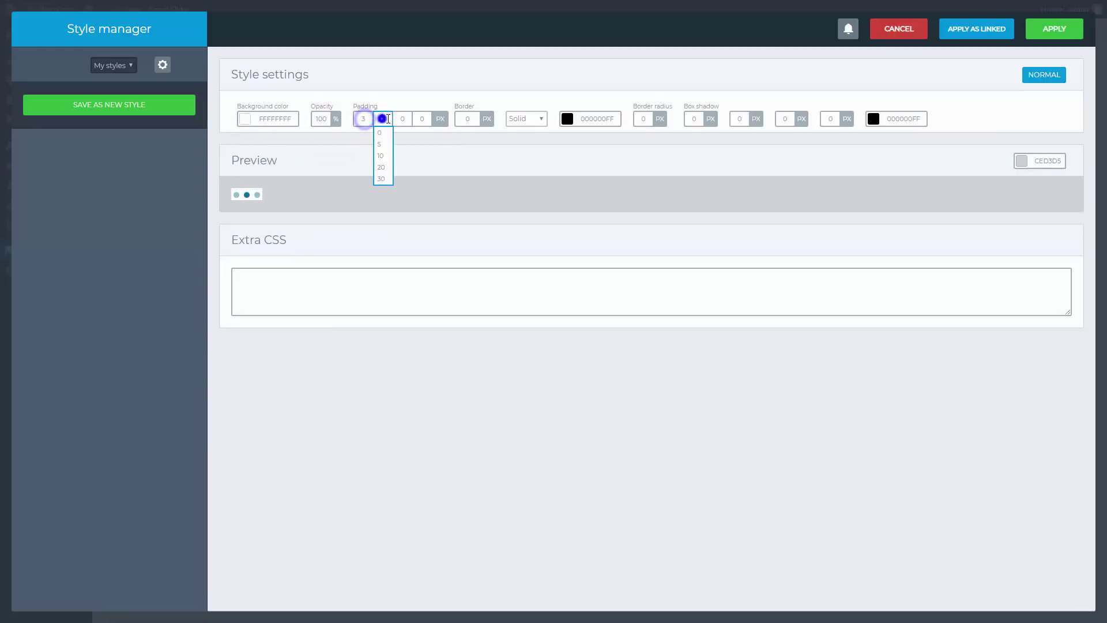
pyautogui.write('3')
pyautogui.click(403, 119)
pyautogui.click(426, 119)
pyautogui.write('3')
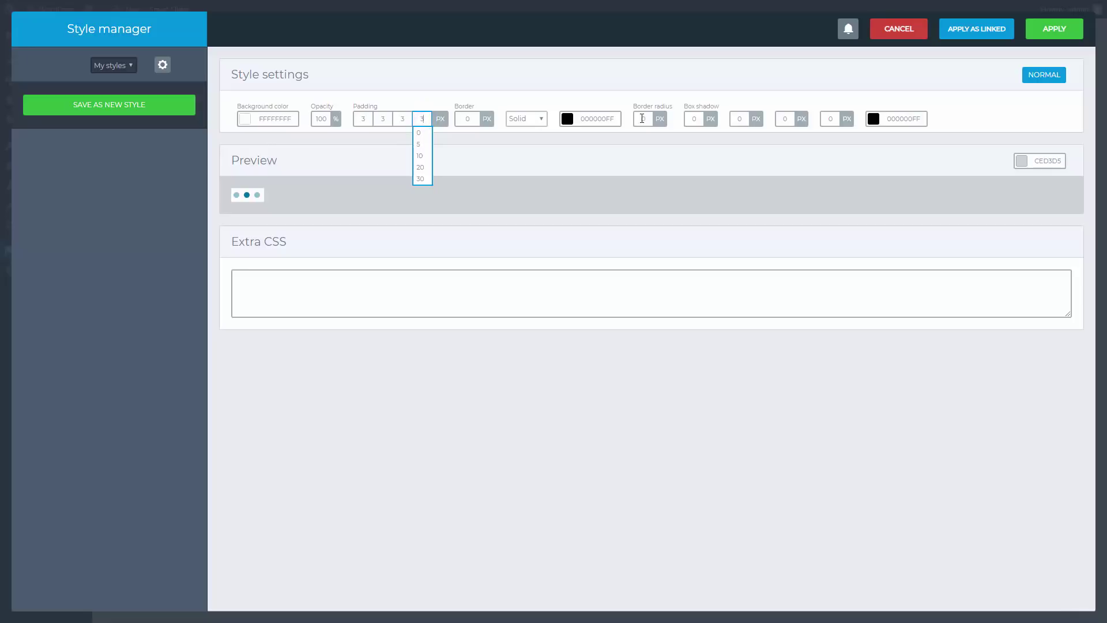
pyautogui.click(642, 118)
pyautogui.write('99')
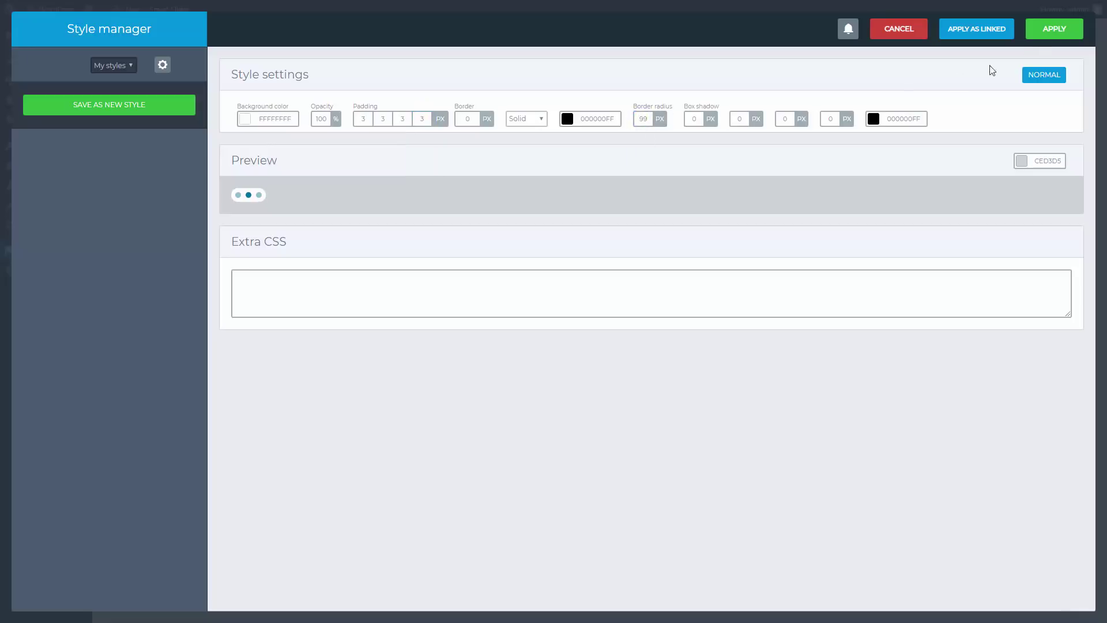
pyautogui.click(1046, 29)
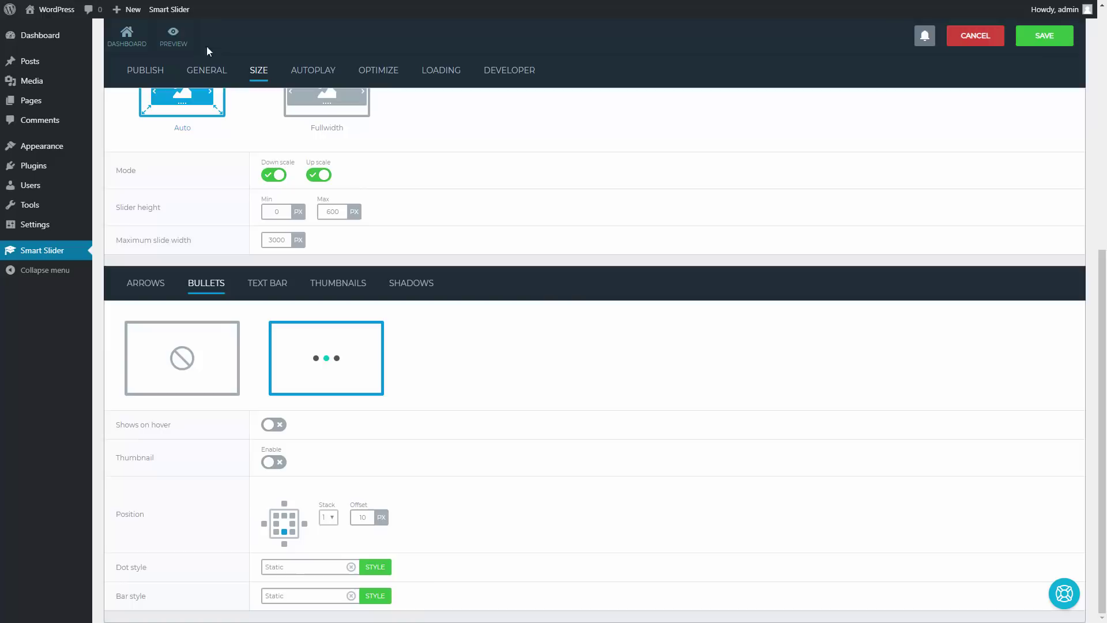
# Step: Preview the Feature Slider through its second and third slides, then save the slider
pyautogui.click(173, 38)
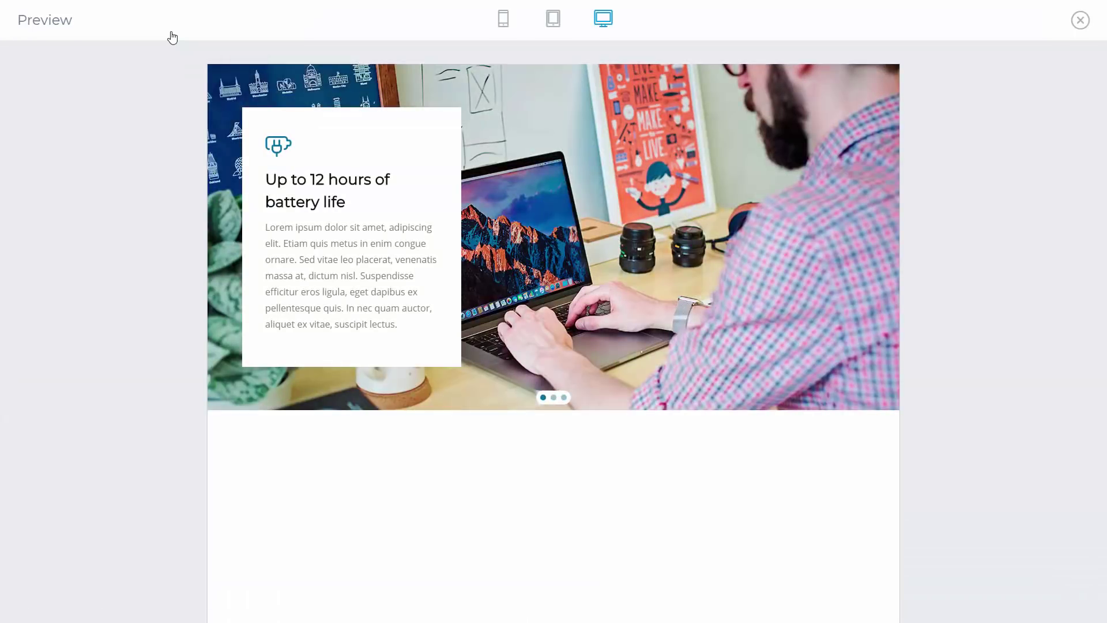
pyautogui.moveTo(543, 212)
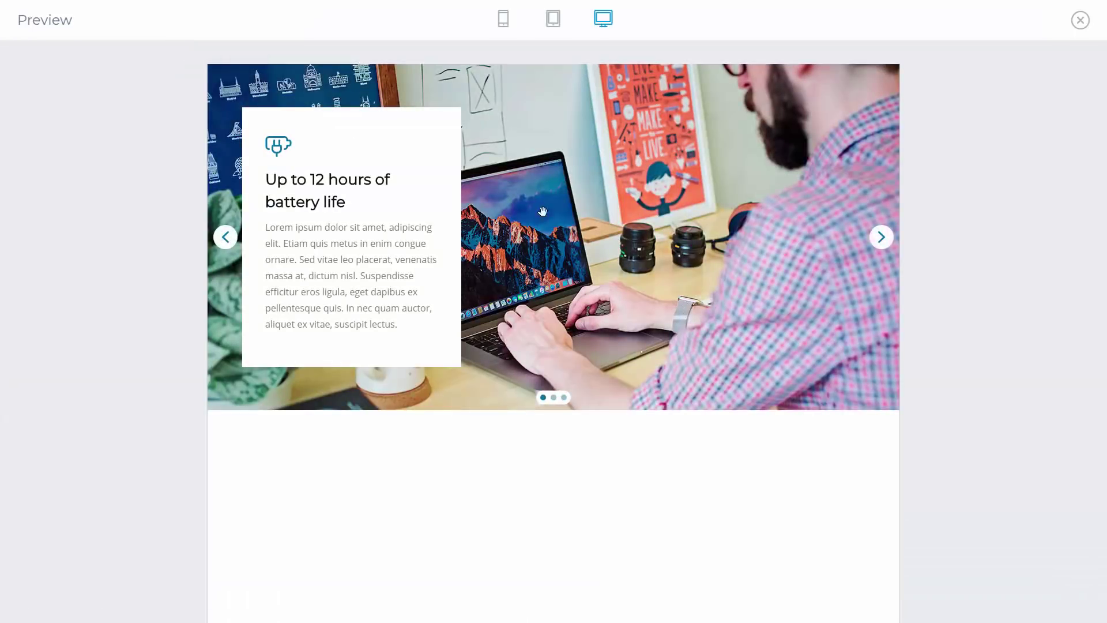
pyautogui.click(879, 244)
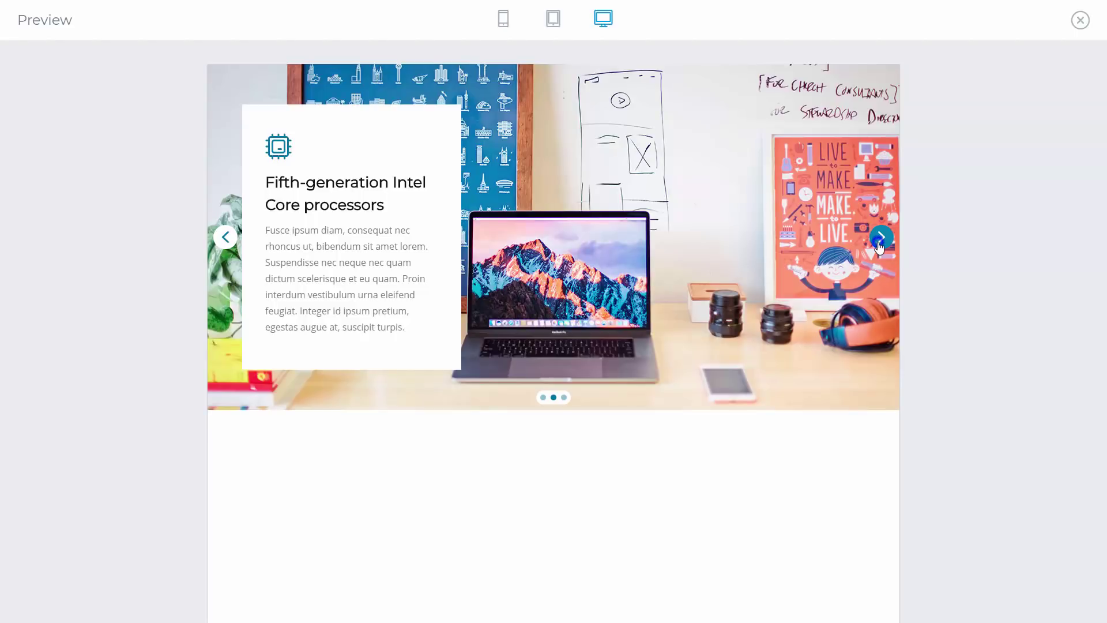
pyautogui.click(879, 245)
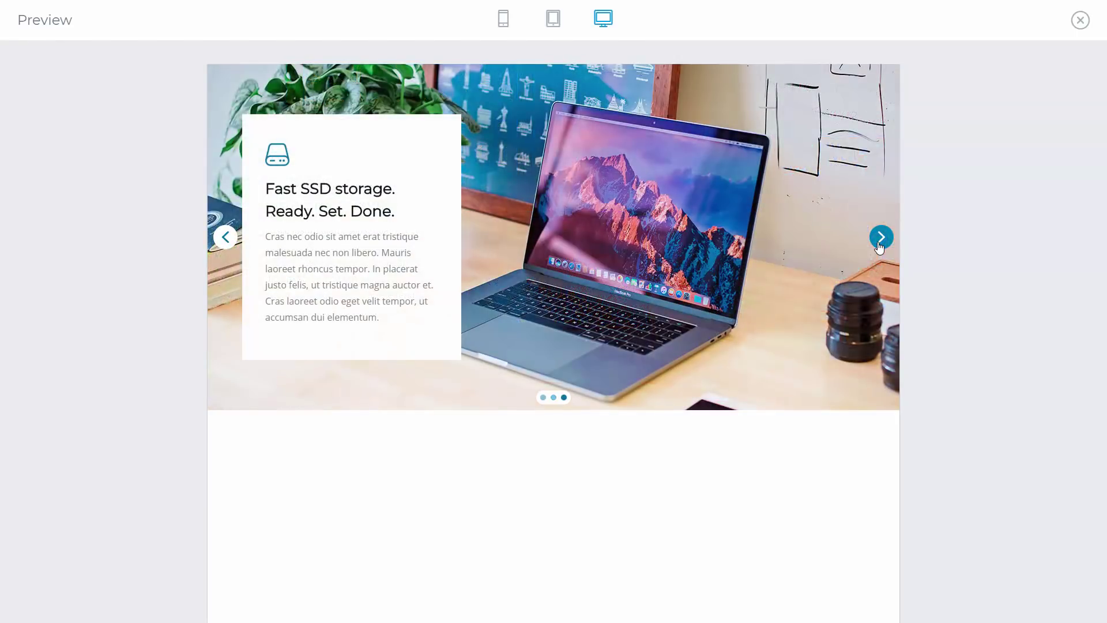
pyautogui.click(1080, 20)
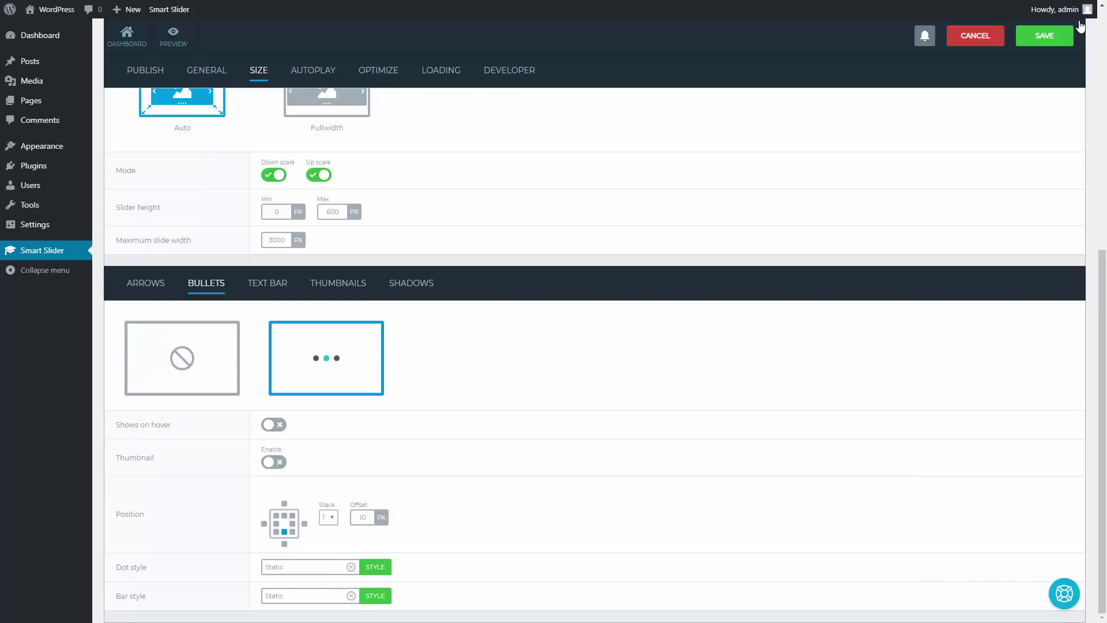
pyautogui.click(1045, 36)
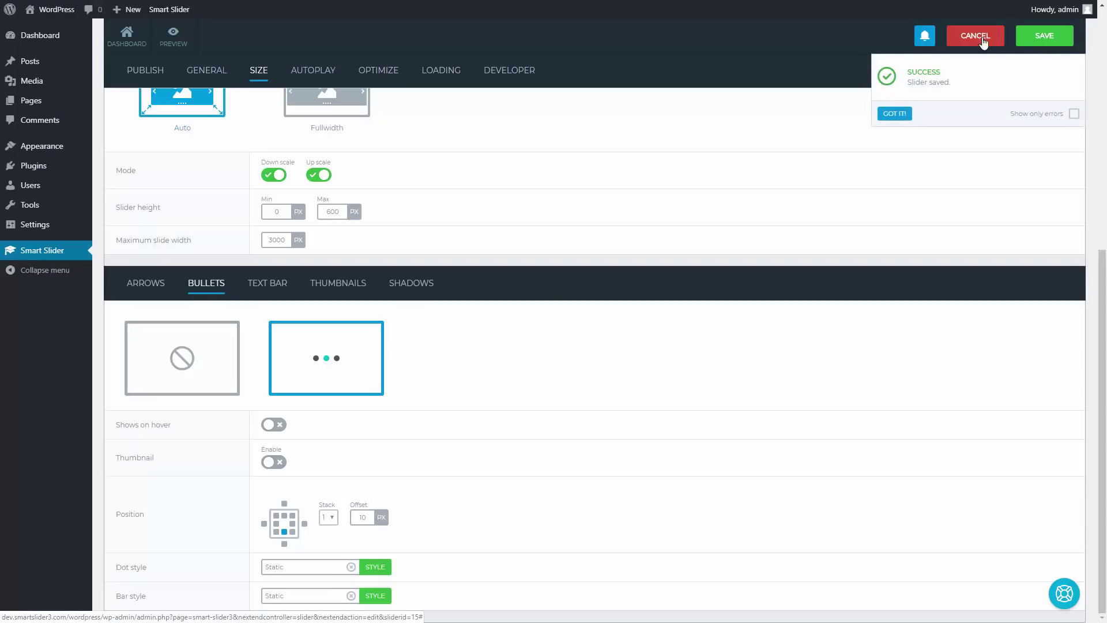
# Step: Add a Smart Slider 3 block showing Feature Slider before the Vivamus paragraph of My Tech Review, then update
pyautogui.click(32, 64)
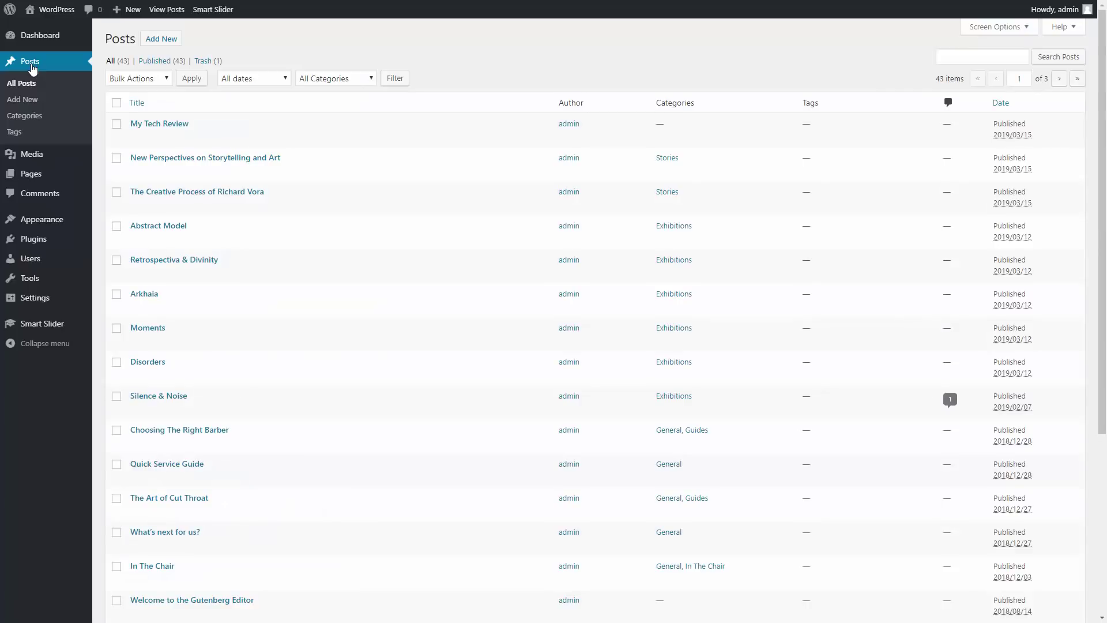
pyautogui.click(154, 123)
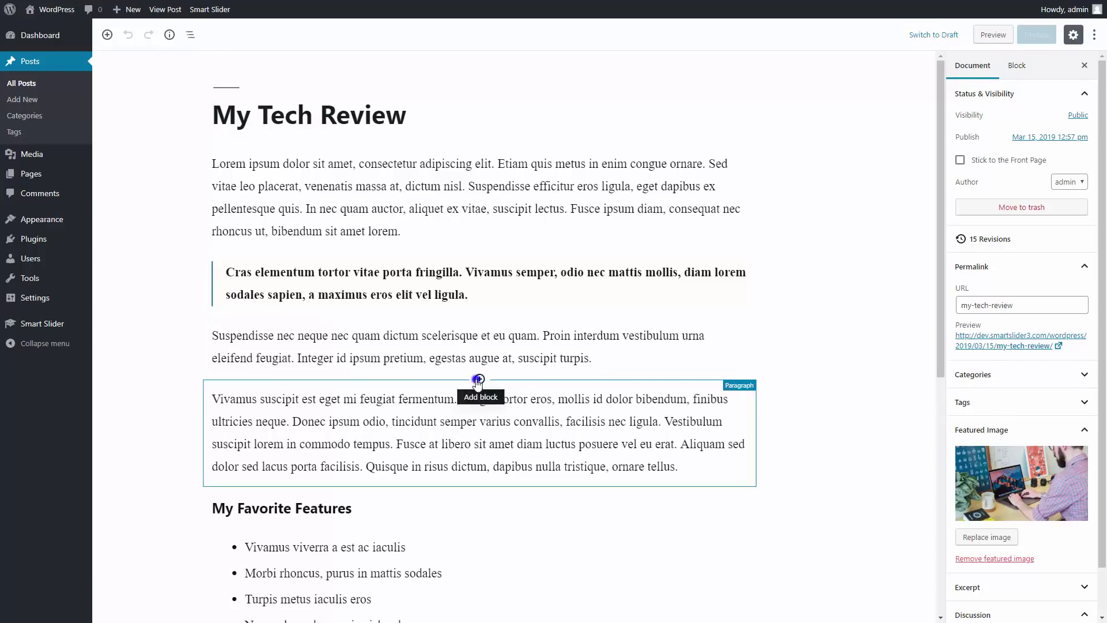
pyautogui.click(480, 380)
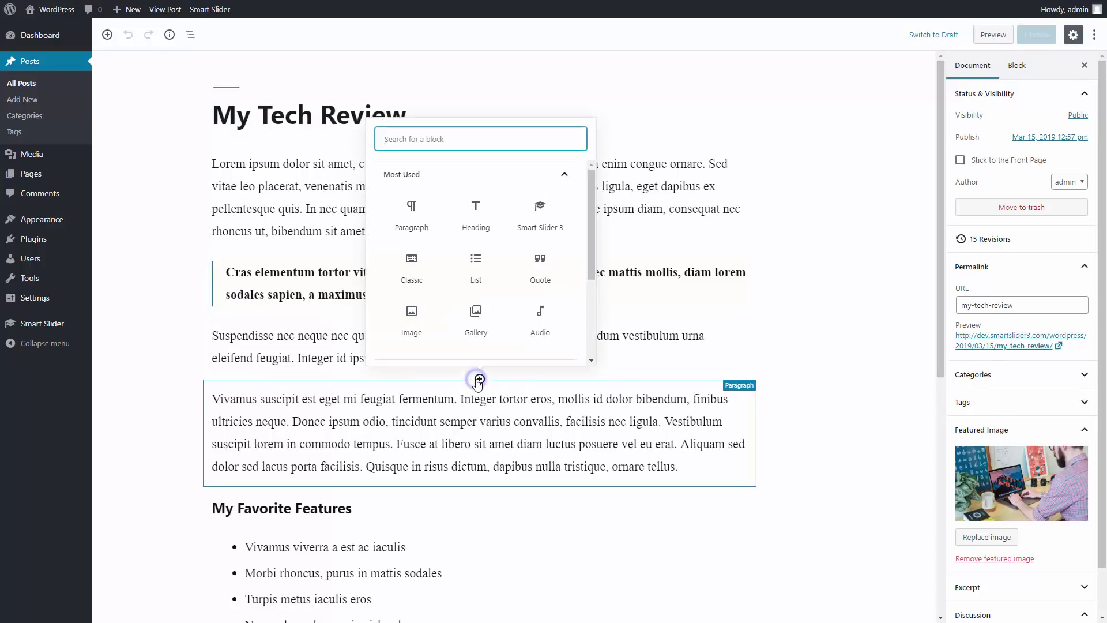
pyautogui.click(531, 225)
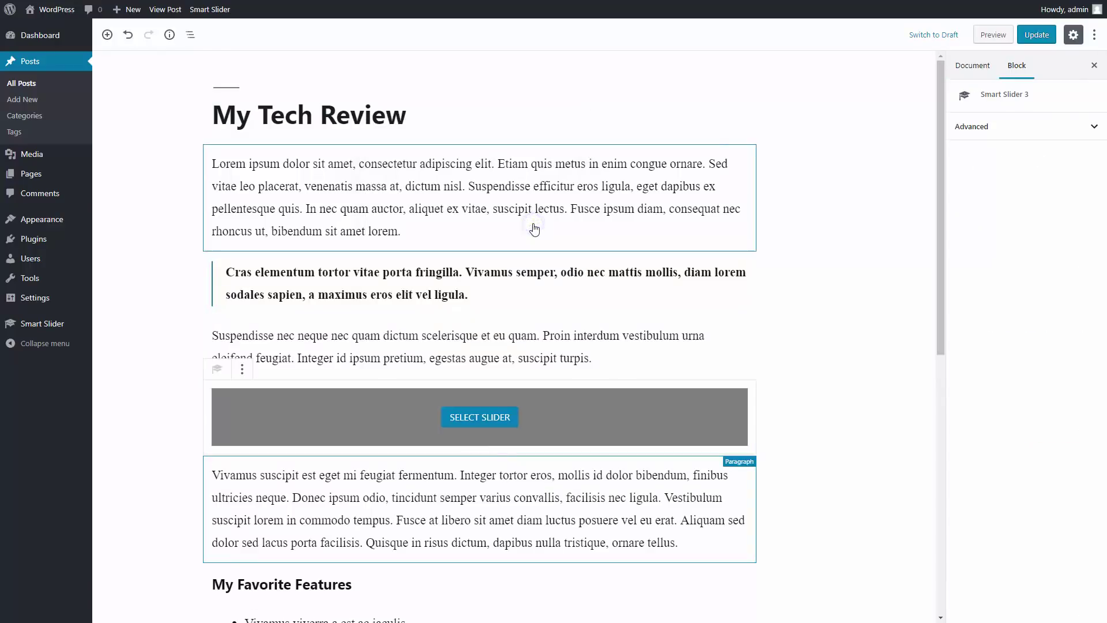
pyautogui.click(480, 417)
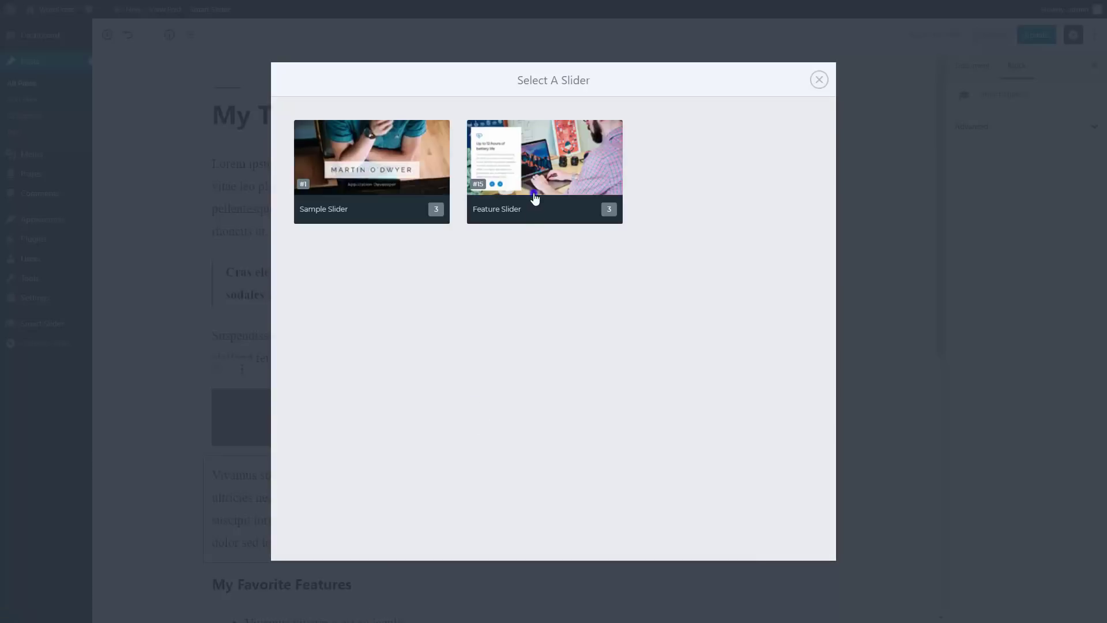
pyautogui.click(536, 196)
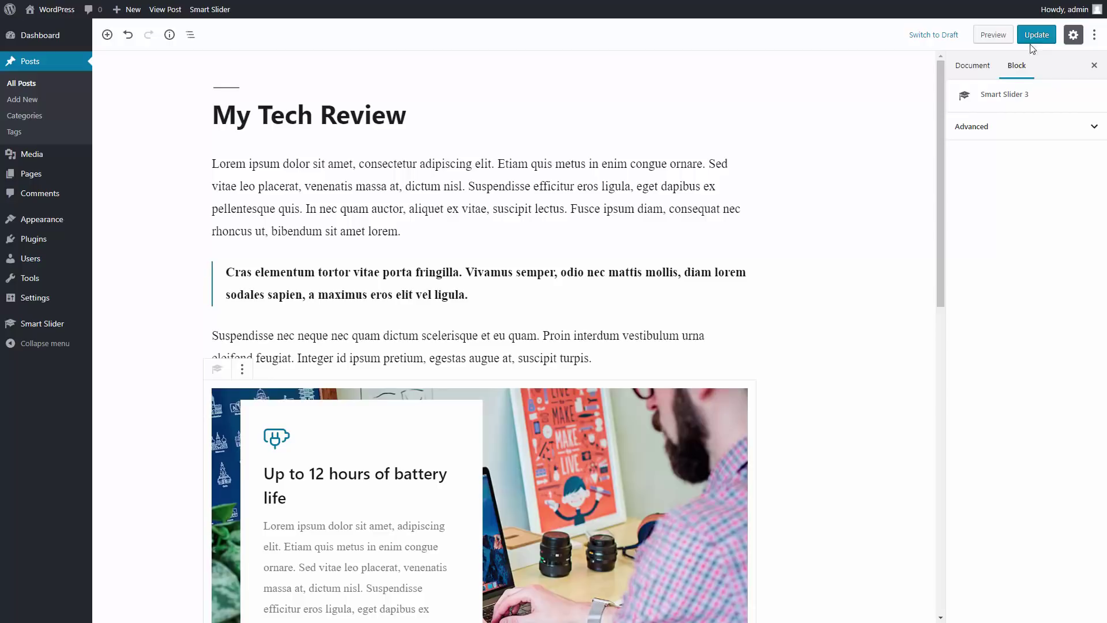
pyautogui.click(1035, 36)
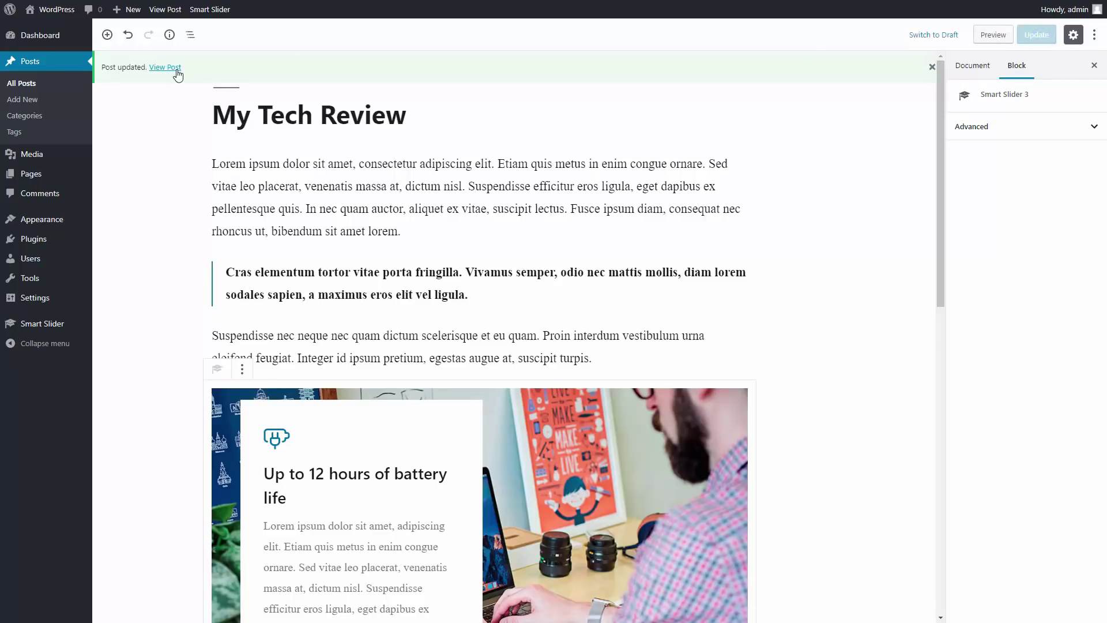
# Step: View the live My Tech Review post and swipe its Feature Slider to the second and third slides
pyautogui.click(166, 68)
pyautogui.scroll(-5, 177, 72)
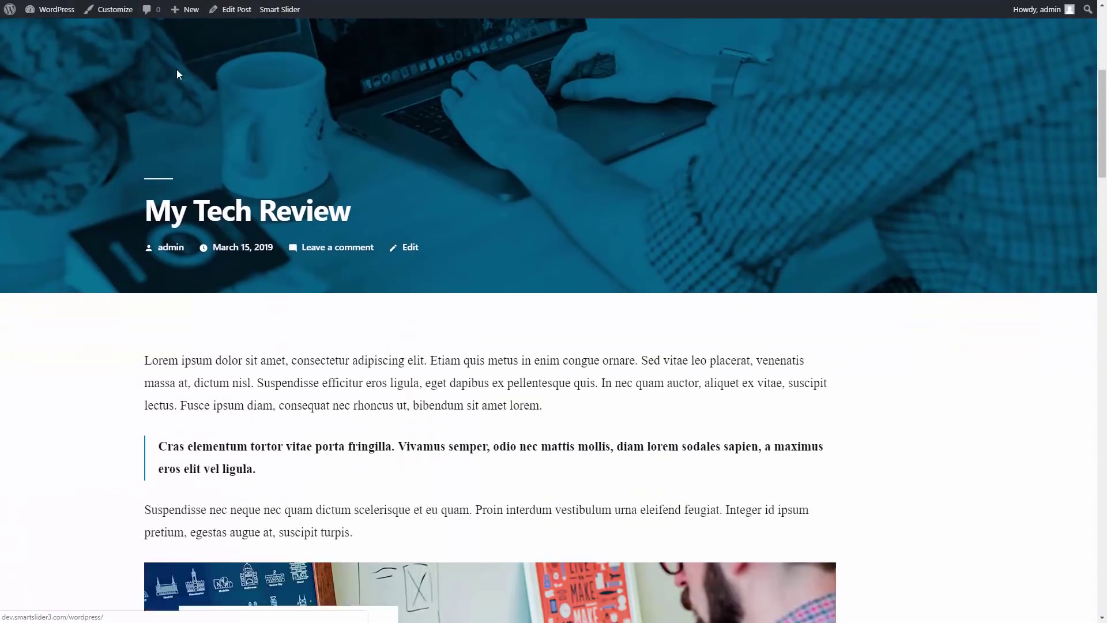
pyautogui.scroll(-6, 177, 74)
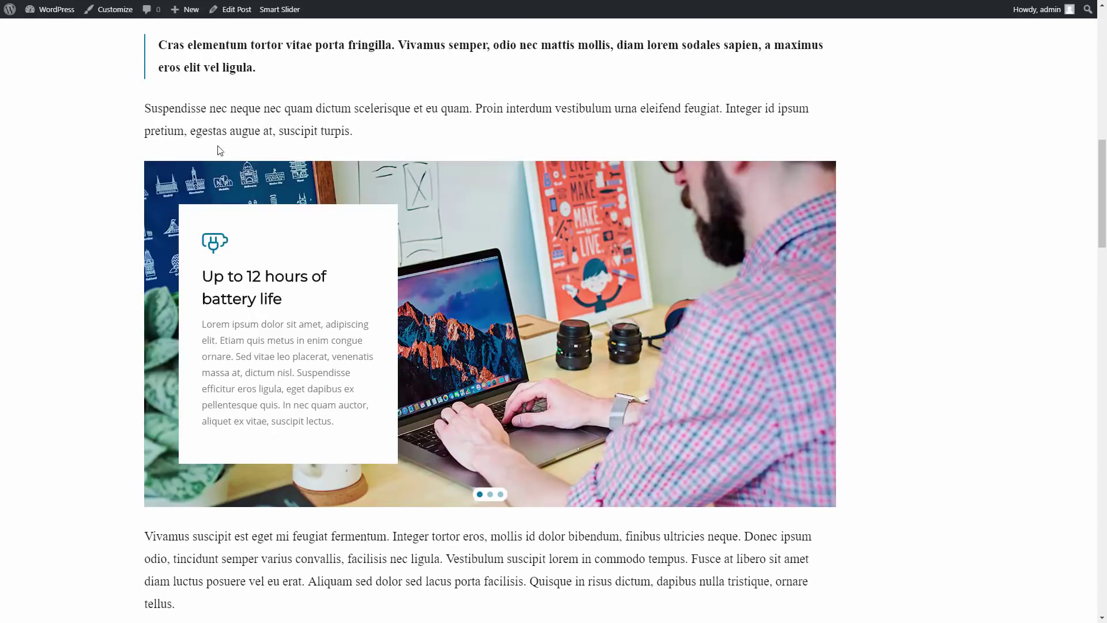
pyautogui.moveTo(427, 267)
pyautogui.moveTo(592, 334); pyautogui.dragTo(536, 343)
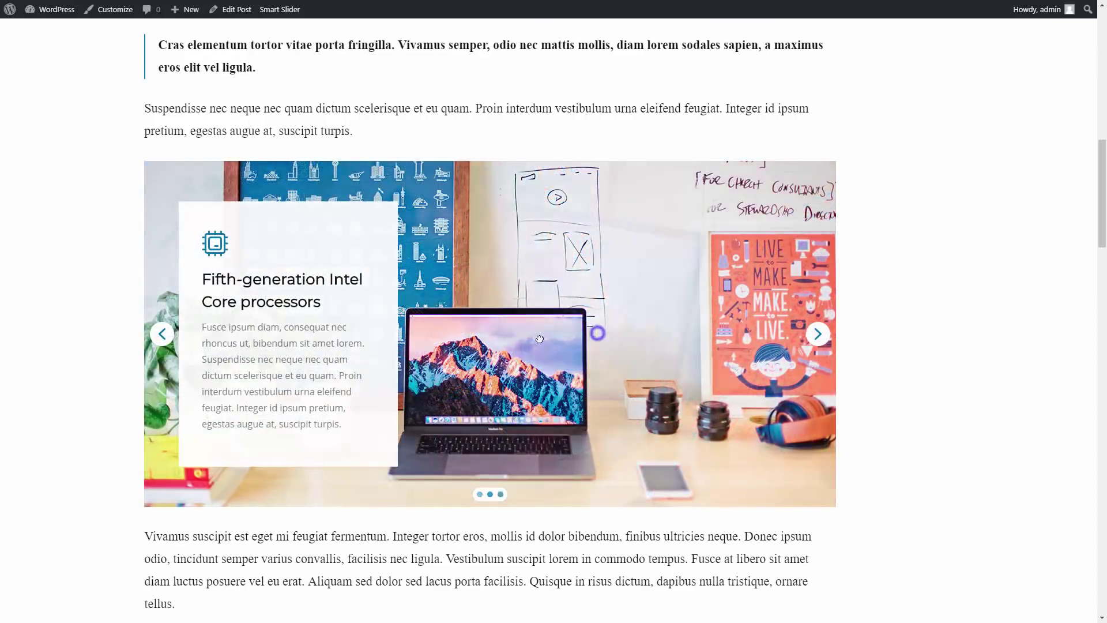
pyautogui.moveTo(594, 330); pyautogui.dragTo(527, 337)
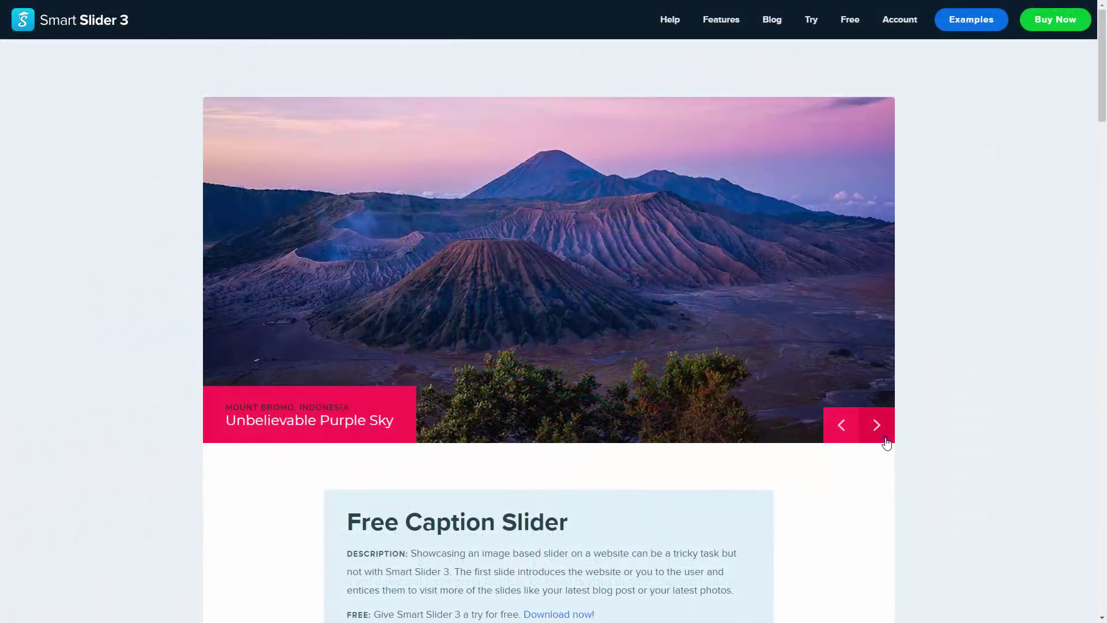
# Step: Step through the caption slider's arrows, the layer slider's bullets and the thumbnail slider's thumbnails
pyautogui.click(886, 440)
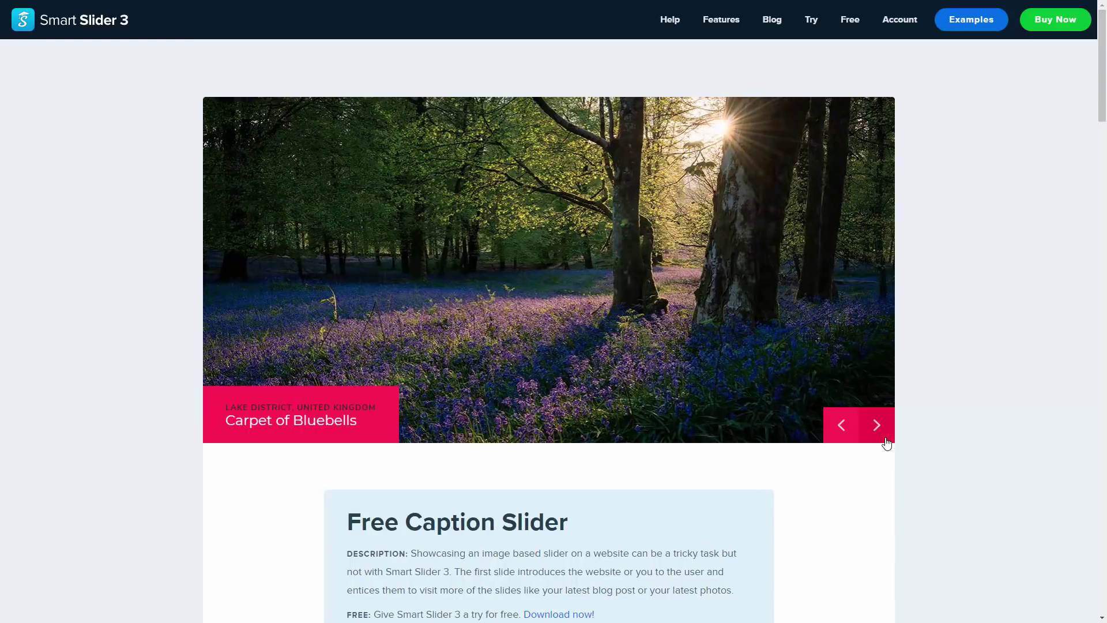
pyautogui.click(885, 438)
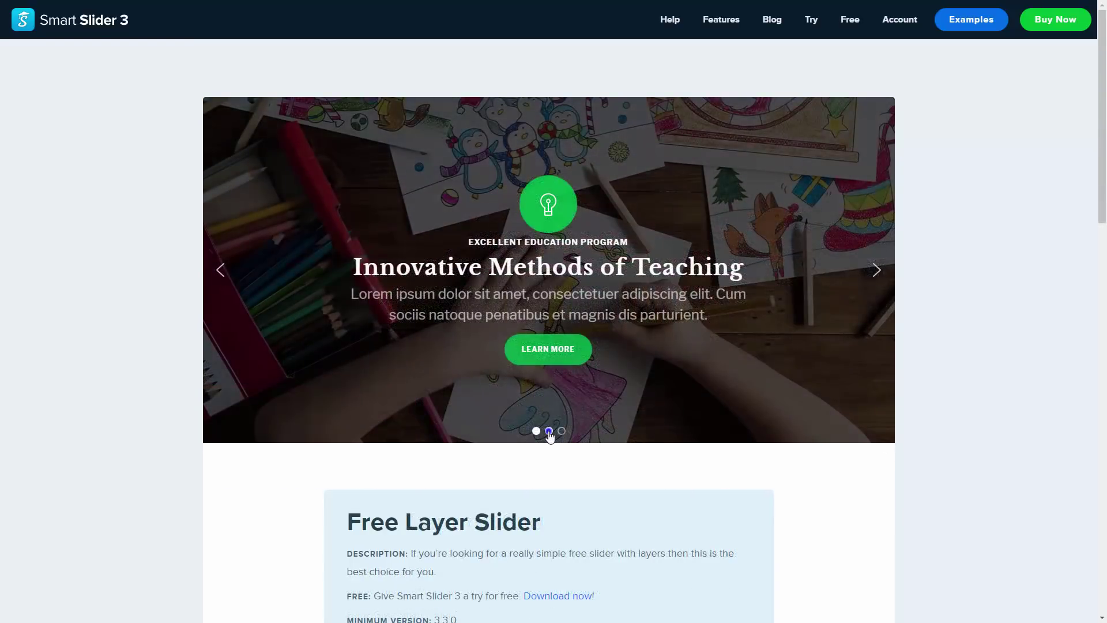
pyautogui.click(549, 432)
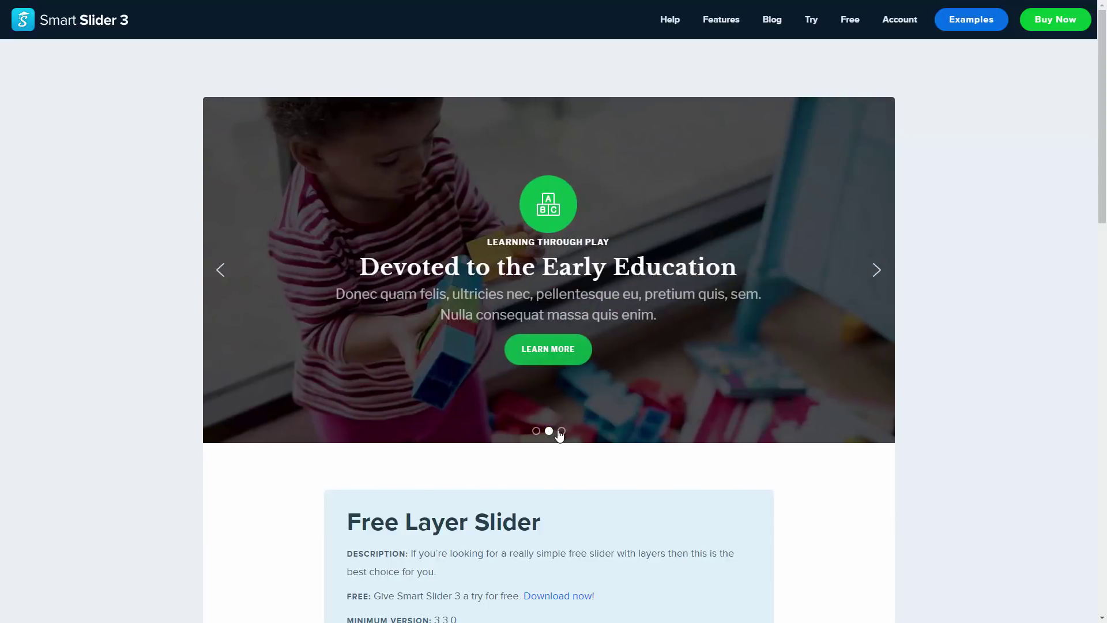
pyautogui.click(562, 432)
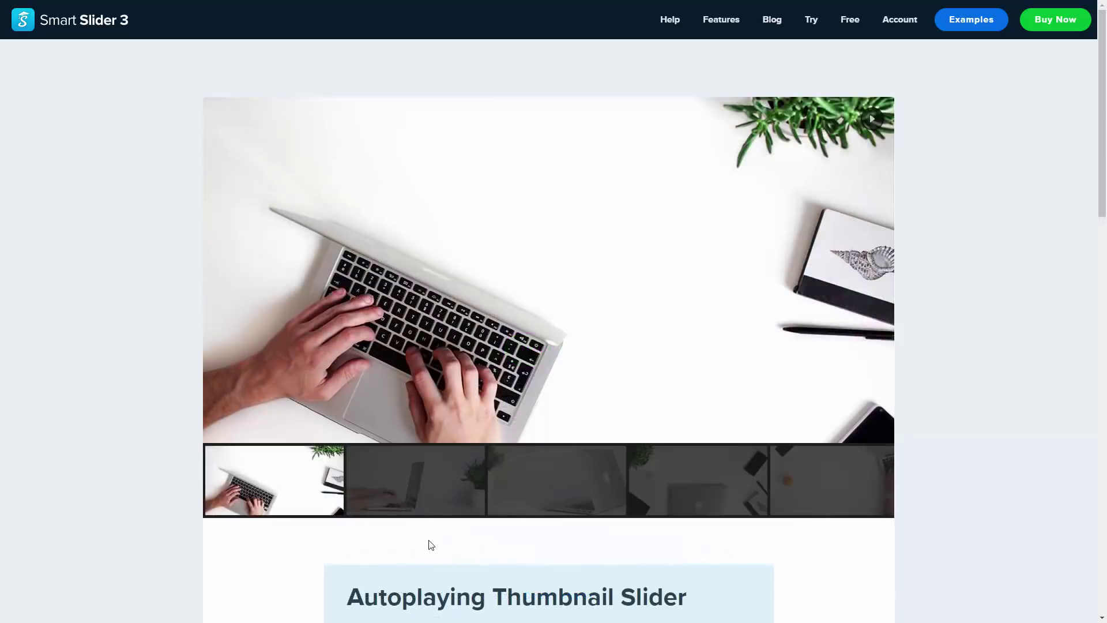
pyautogui.click(425, 509)
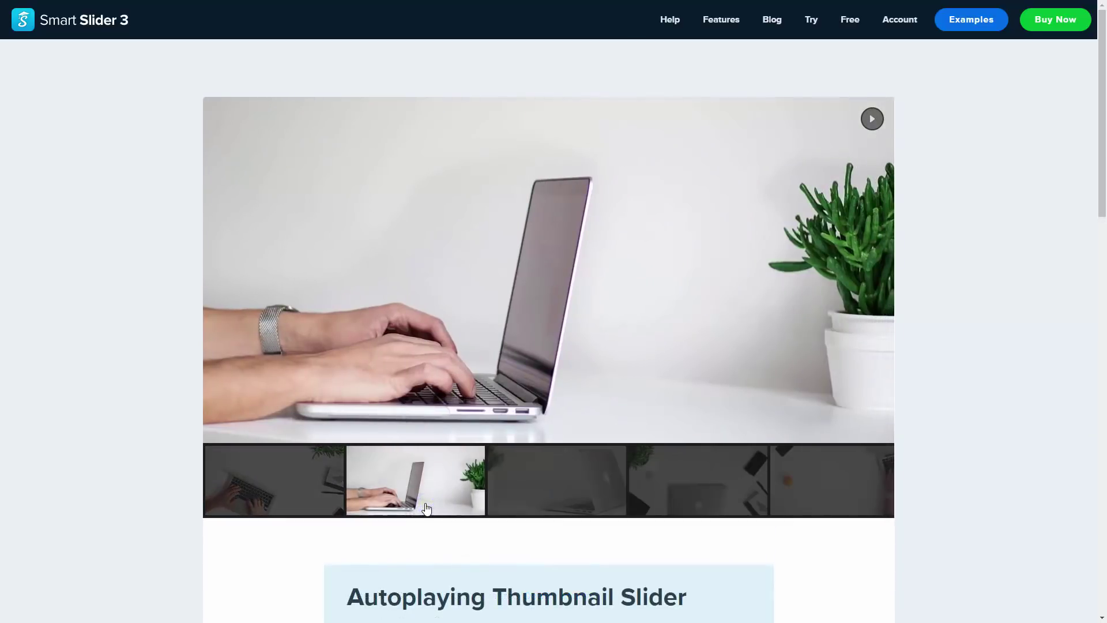
pyautogui.click(538, 506)
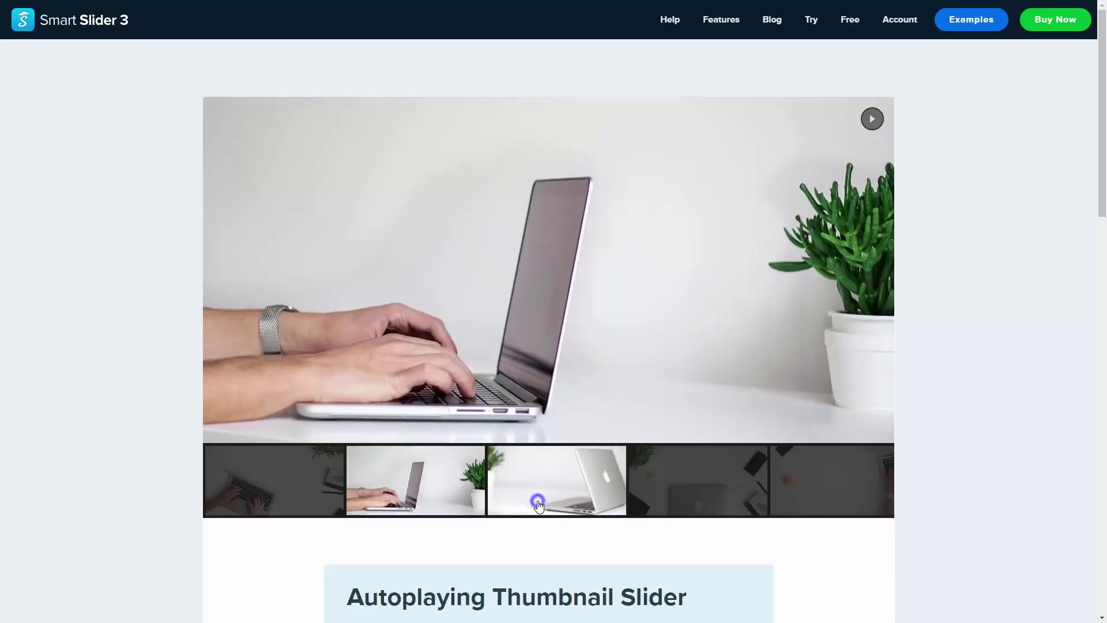